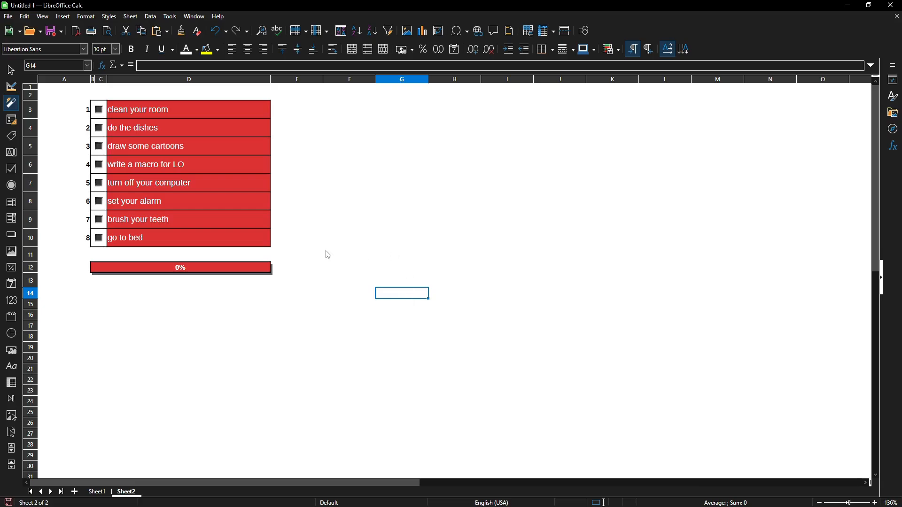
left_click(309, 256)
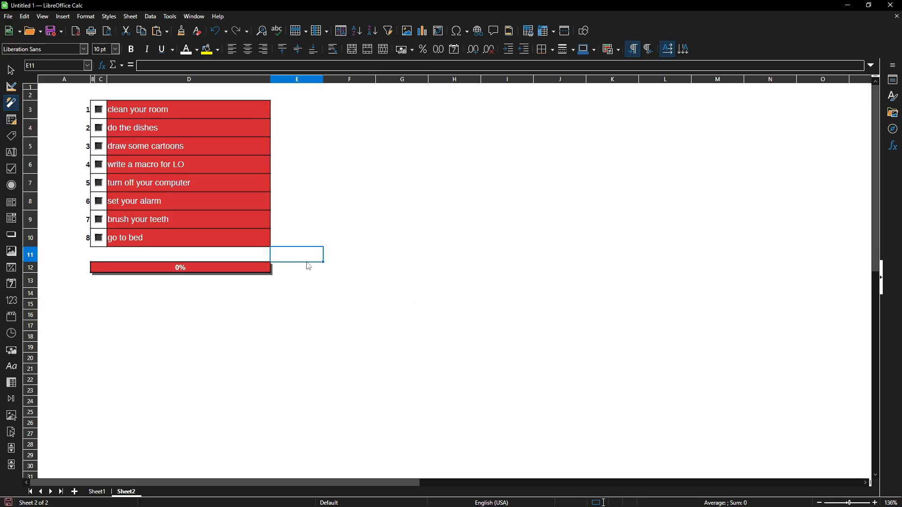
left_click(230, 259)
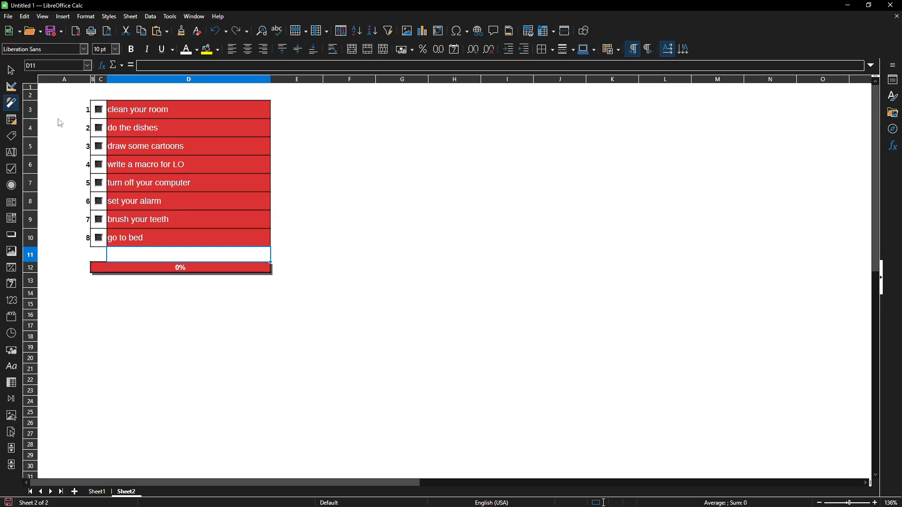
left_click(289, 253)
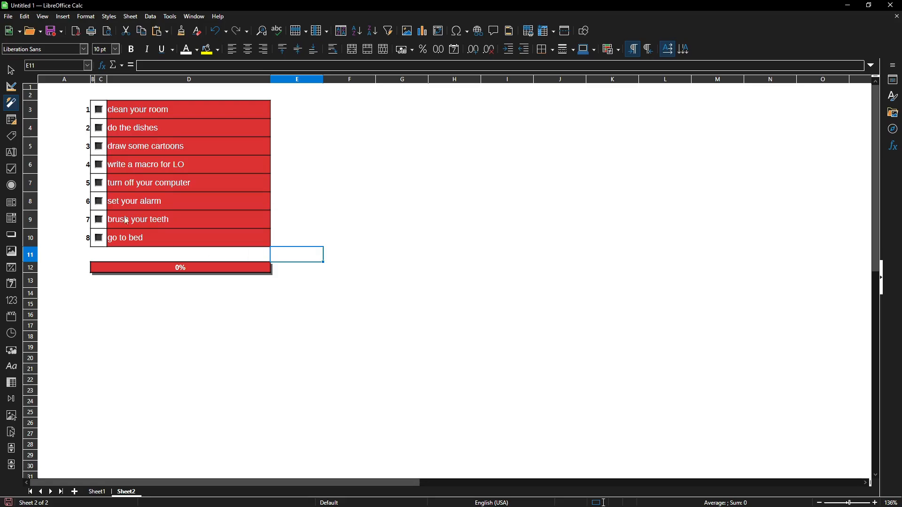
Tick the checkboxes of all eight tasks, from "clean your room" through "go to bed".
left_click(99, 146)
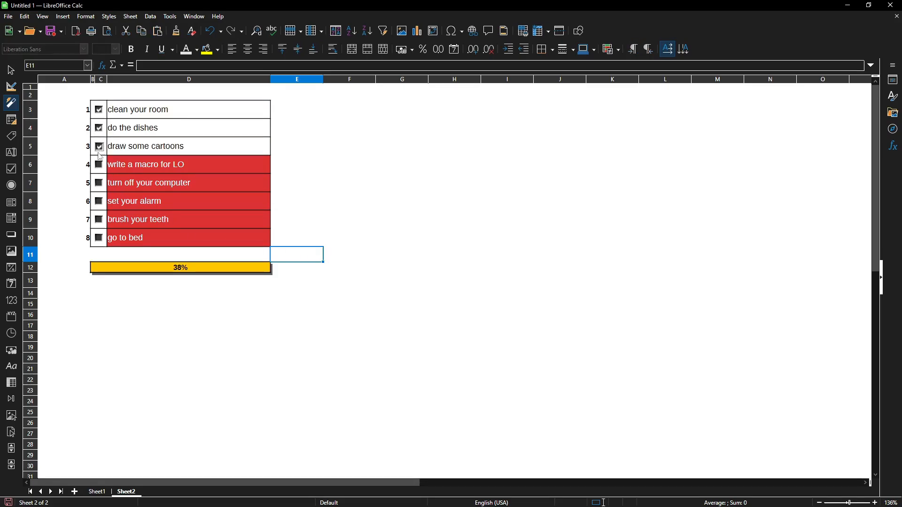
left_click(99, 165)
left_click(98, 183)
left_click(99, 201)
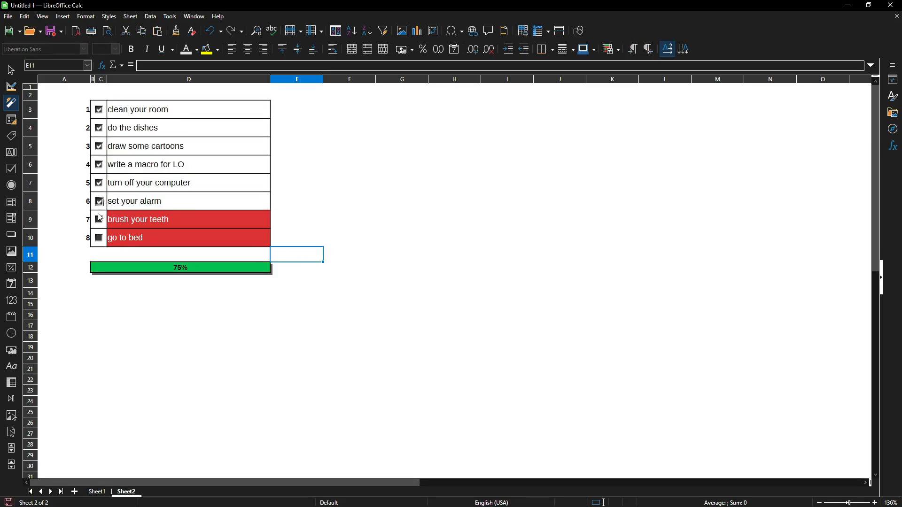
left_click(99, 220)
left_click(99, 238)
Clear the checkboxes of all eight tasks, working up from "go to bed" to "clean your room".
left_click(99, 238)
left_click(99, 220)
left_click(99, 201)
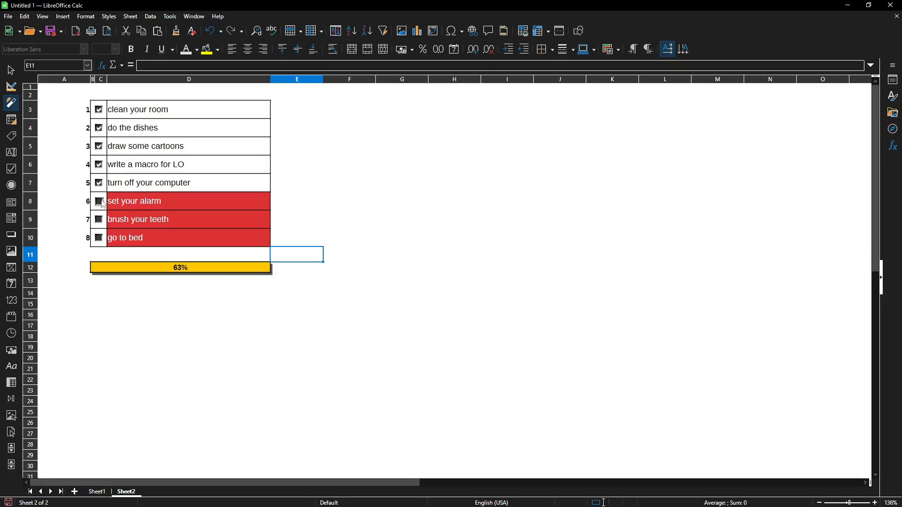
left_click(99, 183)
left_click(98, 164)
left_click(99, 146)
left_click(98, 128)
left_click(98, 109)
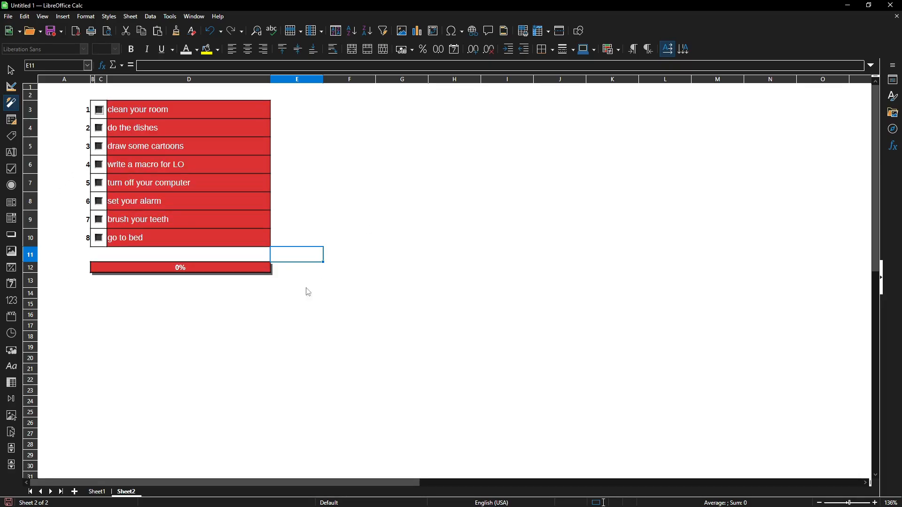
Mark all eight tasks in the checklist as done, in order from the first to the last.
left_click(348, 241)
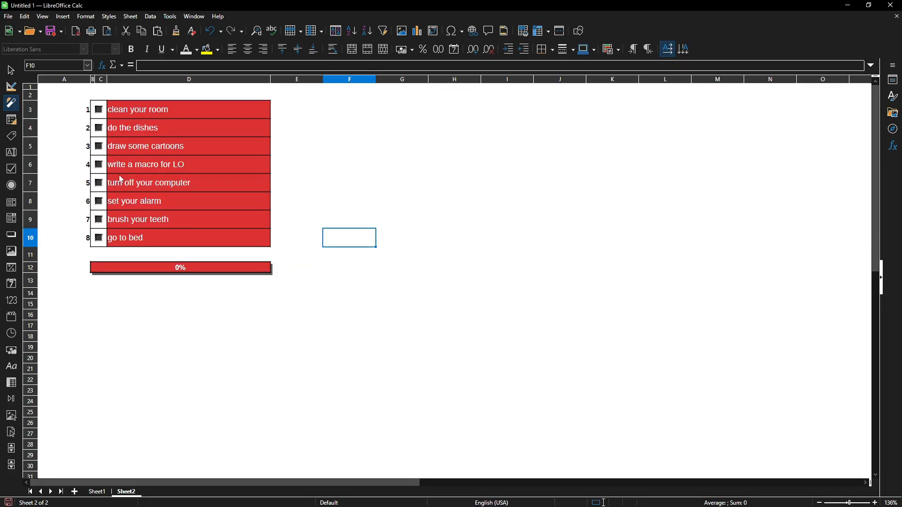
left_click(100, 128)
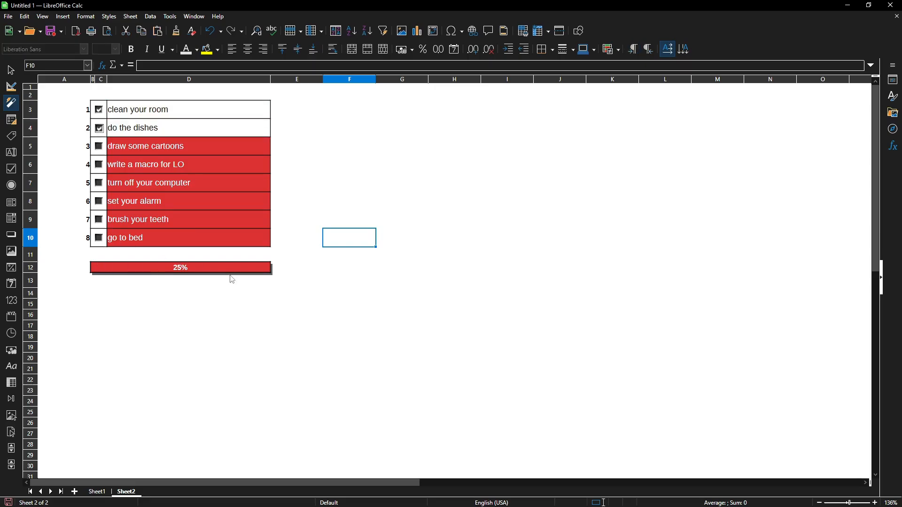
left_click(99, 146)
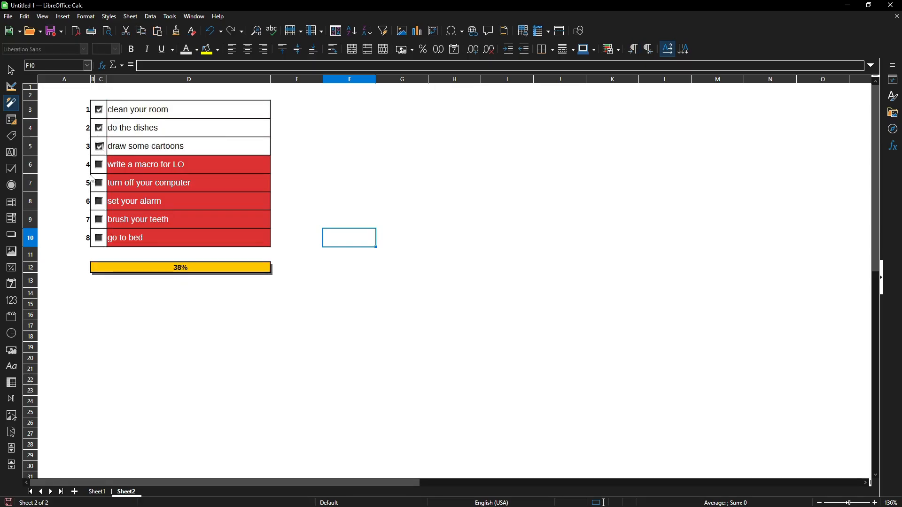
left_click(99, 164)
left_click(99, 183)
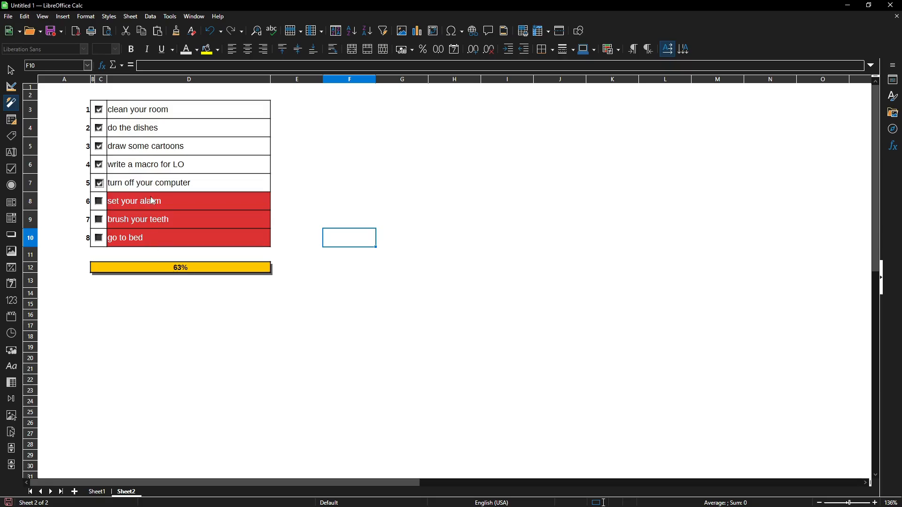
left_click(99, 201)
left_click(99, 219)
left_click(99, 237)
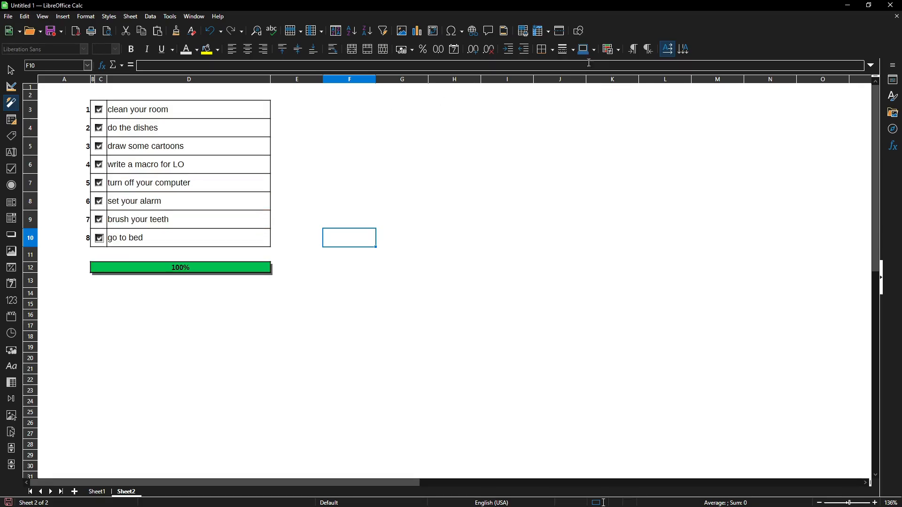
Review the sheet's rules in the Manage Conditional Formatting dialog without changing them.
left_click(616, 50)
left_click(615, 119)
left_click_drag(476, 131, 523, 117)
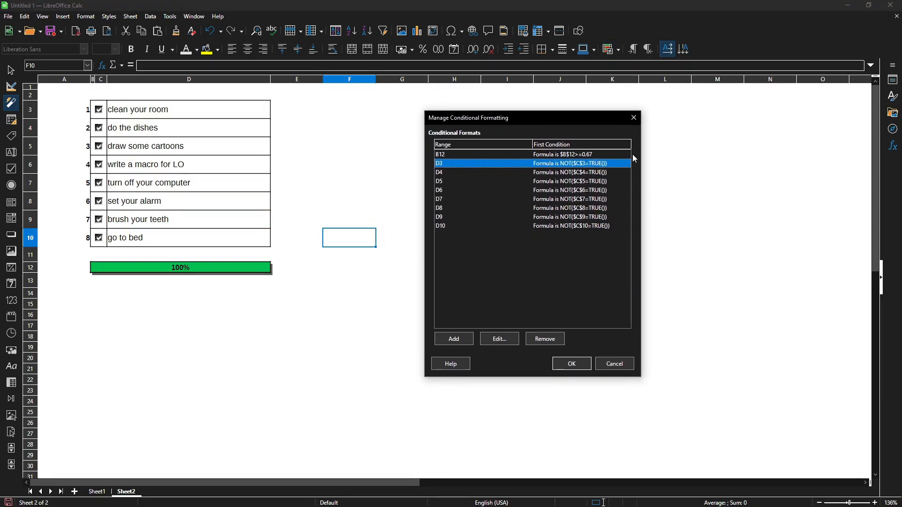
left_click(633, 125)
Clear the checkboxes of the last four tasks, from "go to bed" up to "turn off your computer".
left_click(100, 237)
left_click(99, 220)
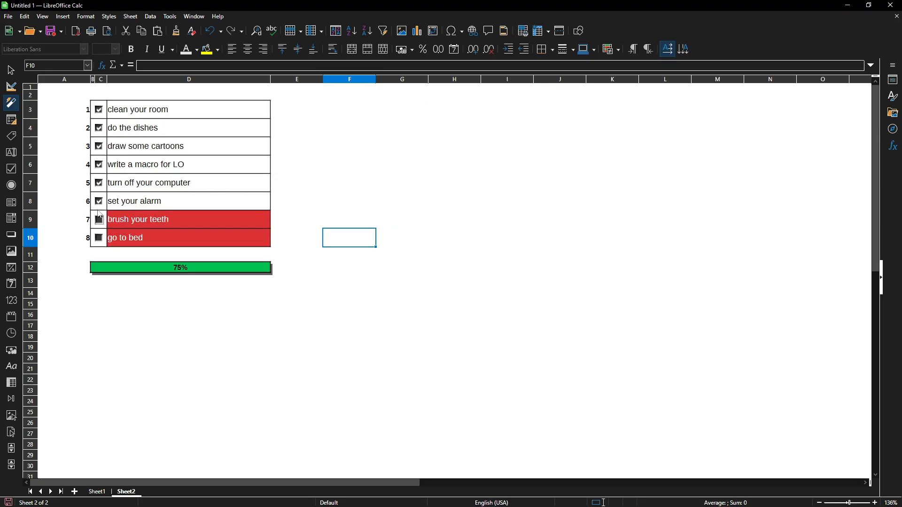
left_click(99, 201)
left_click(99, 183)
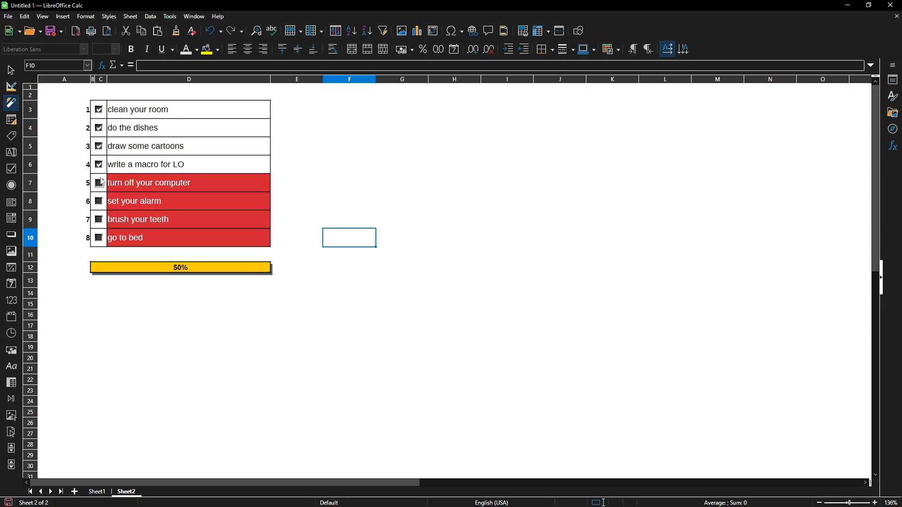
key("Left")
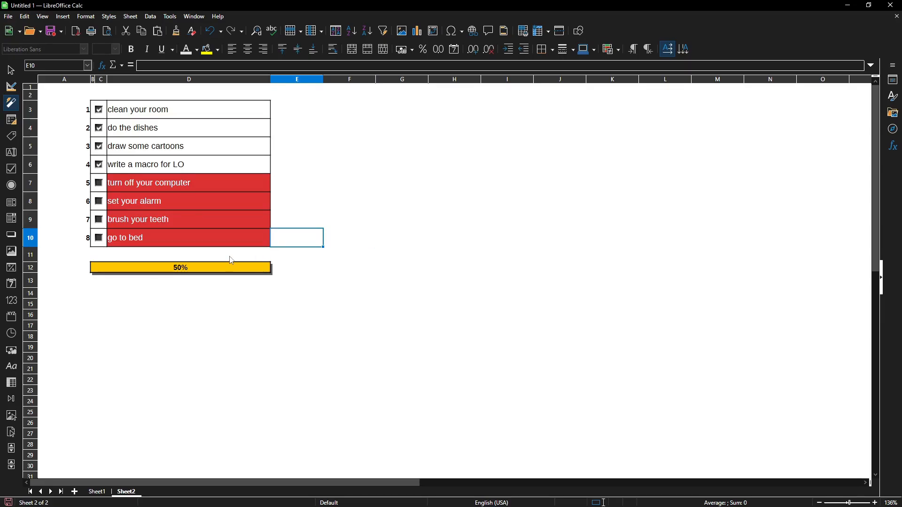
left_click(230, 258)
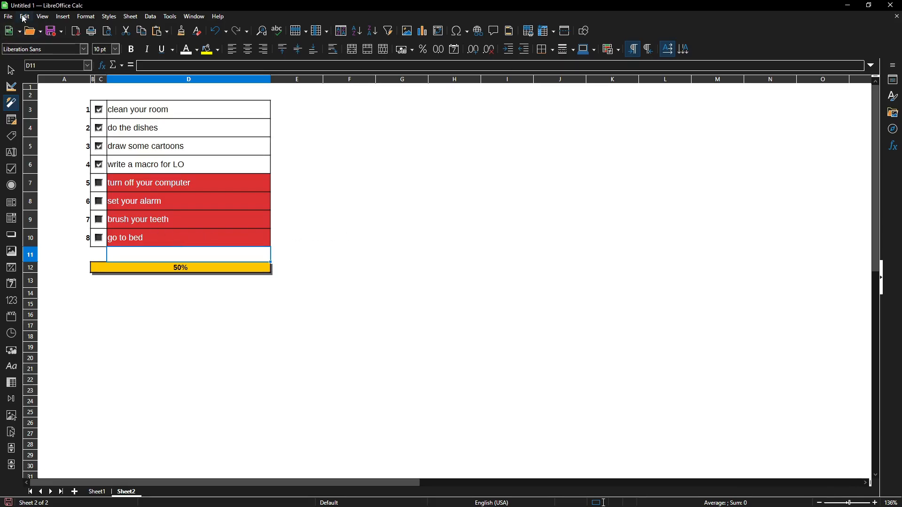
Show the grid lines on the sheet.
left_click(40, 17)
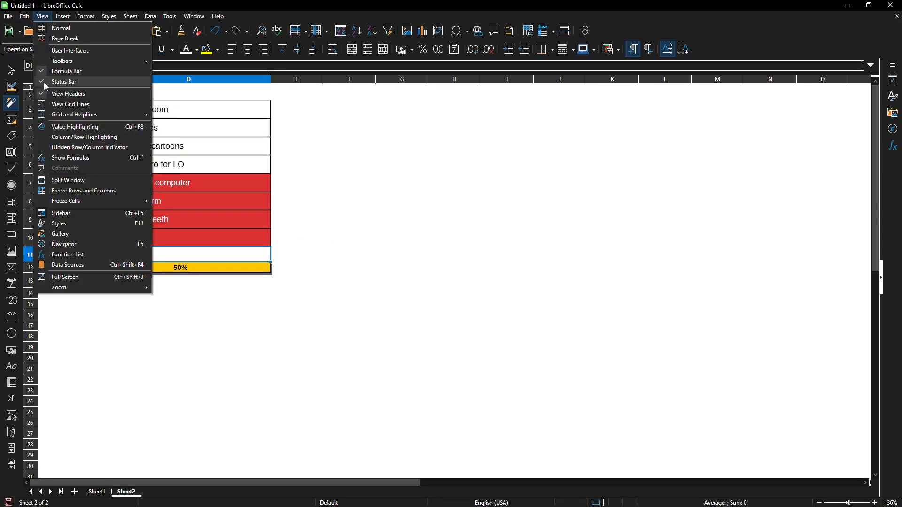
left_click(42, 105)
left_click(462, 259)
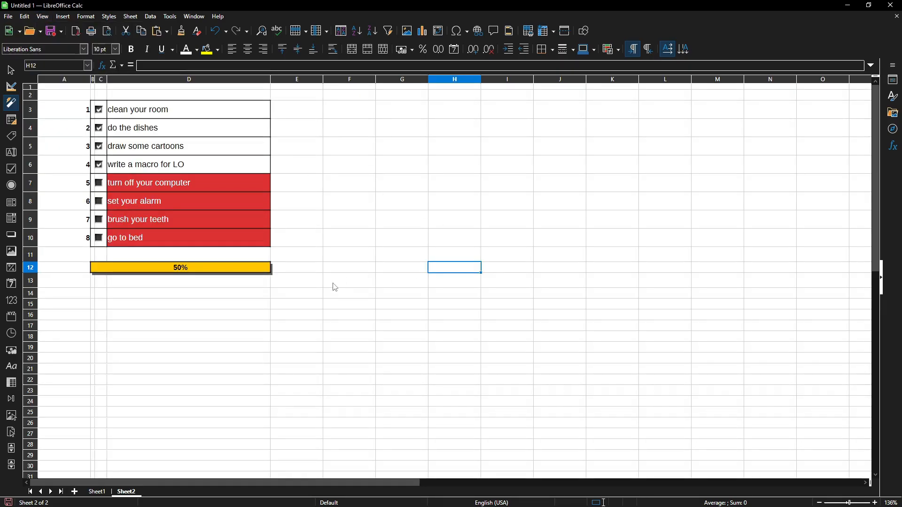
key("Left")
key("Left")
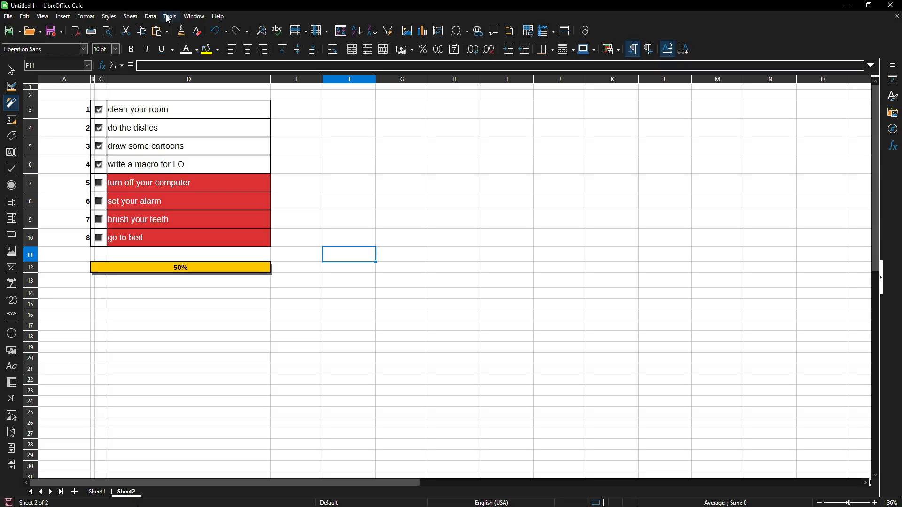
Check whether the Form Controls toolbar is enabled.
left_click(49, 18)
mouse_move(115, 61)
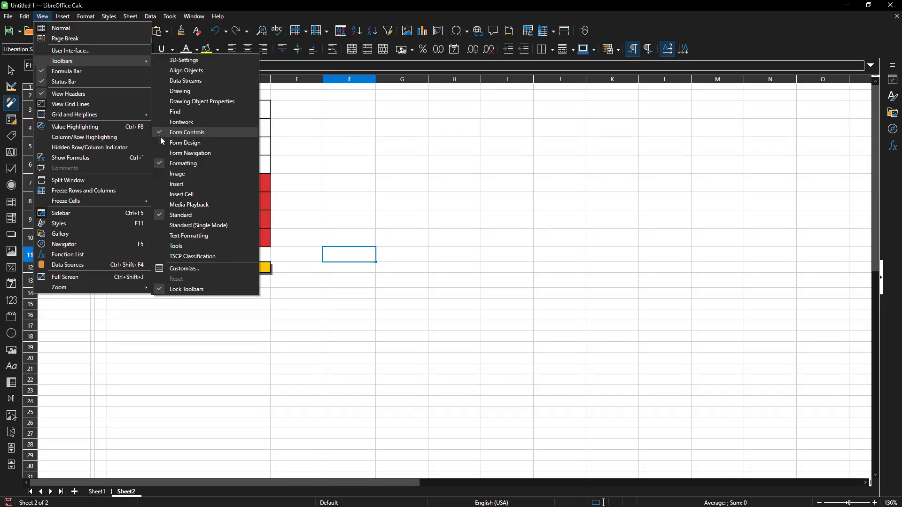
left_click(458, 351)
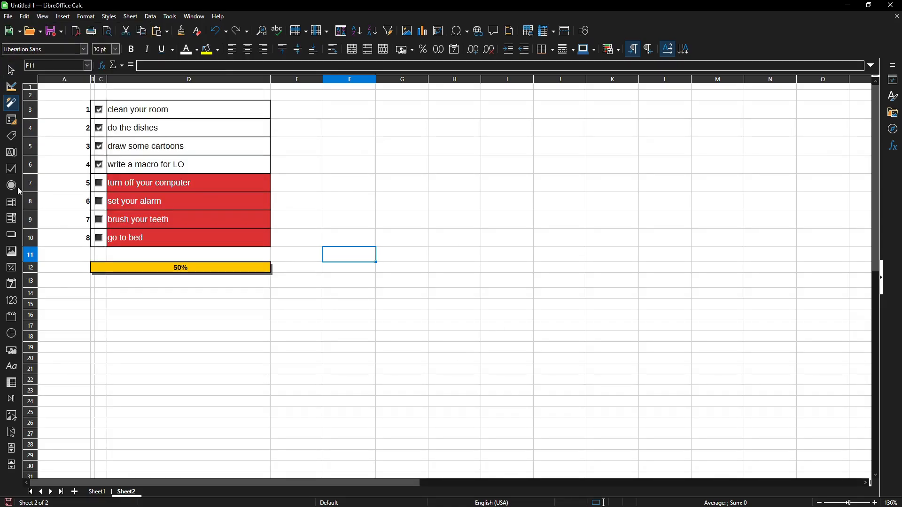
Enable Design Mode and draw a check box control about 0.21 by 0.17 inches in cell F11.
left_click(13, 88)
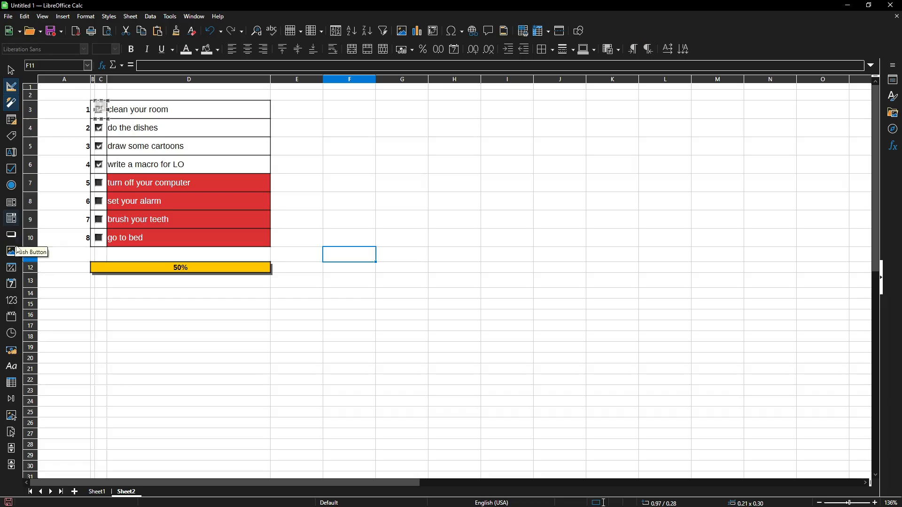
left_click(11, 168)
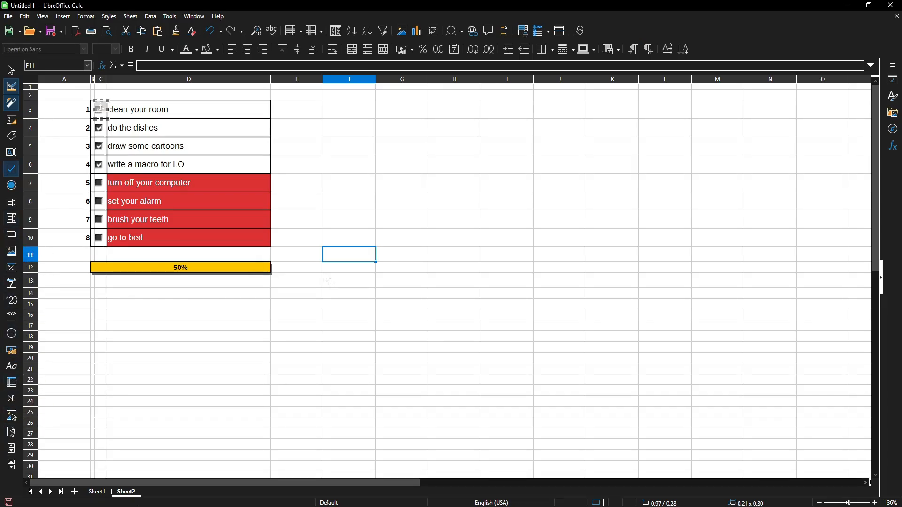
left_click_drag(329, 250, 342, 262)
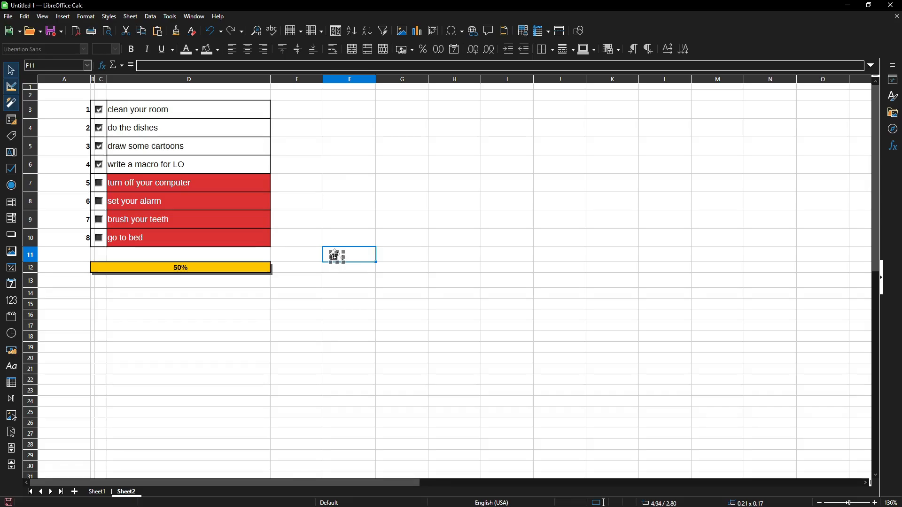
Anchor the new check box in F11 to its cell with resizing enabled and fit it to the cell size.
left_click(875, 502)
left_click(875, 502)
left_click(875, 503)
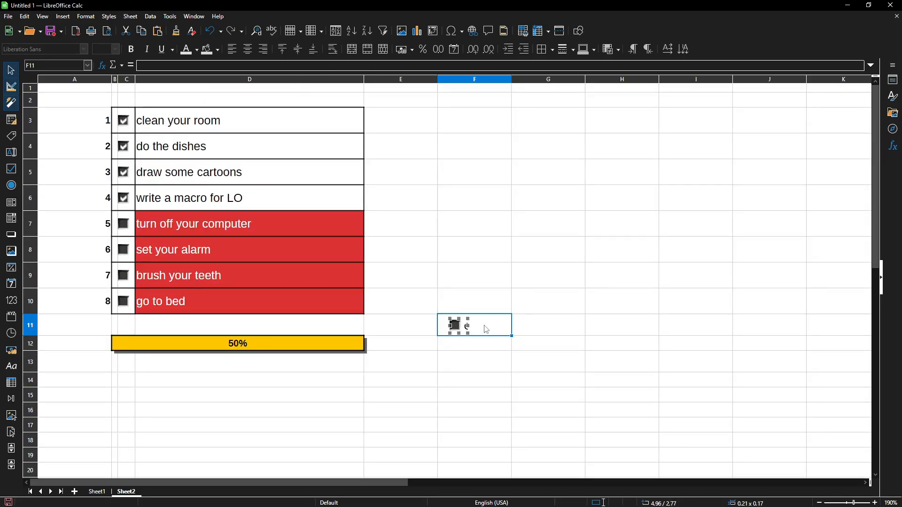
right_click(458, 325)
mouse_move(502, 410)
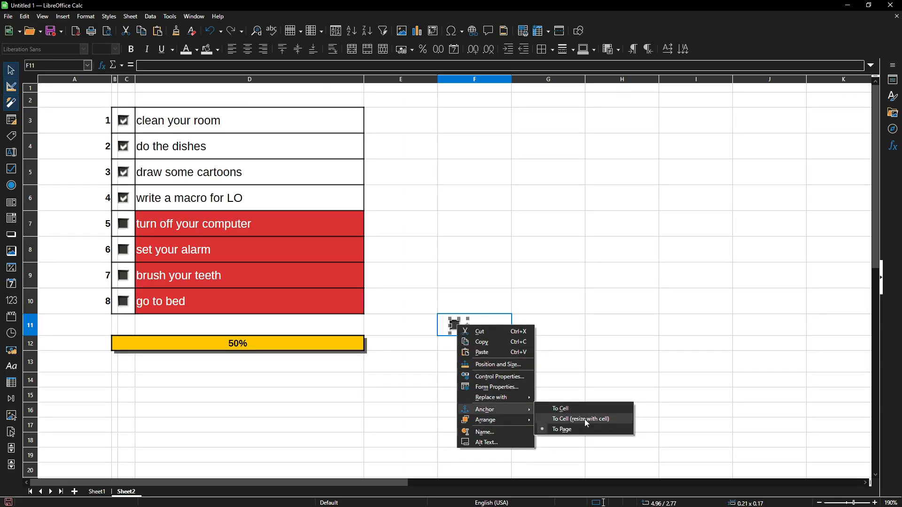
left_click(581, 419)
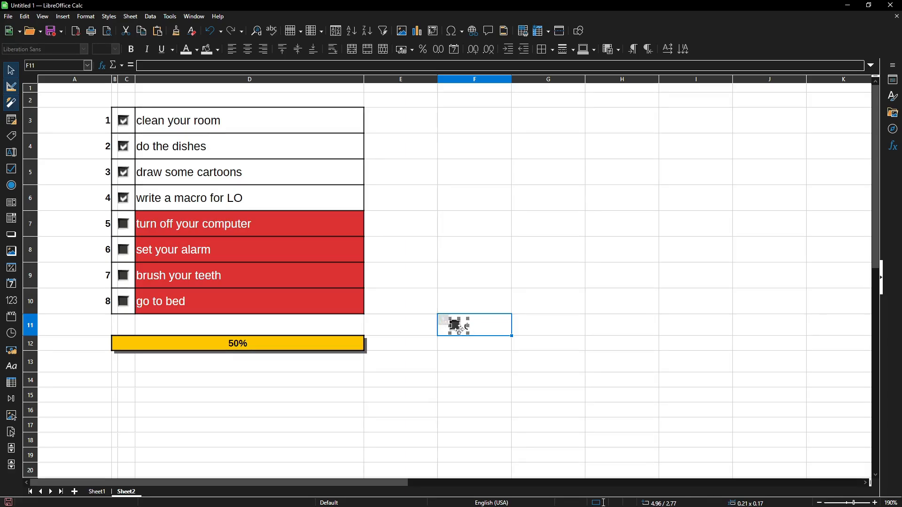
right_click(460, 329)
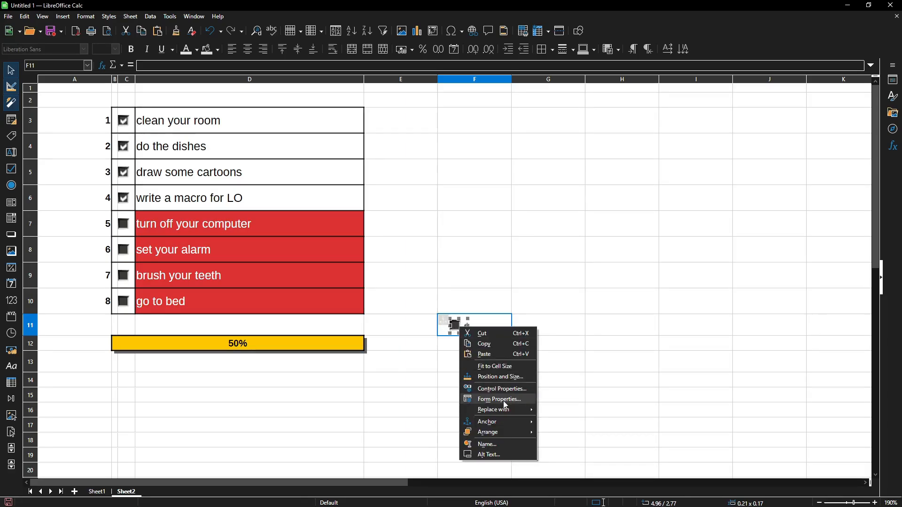
left_click(499, 370)
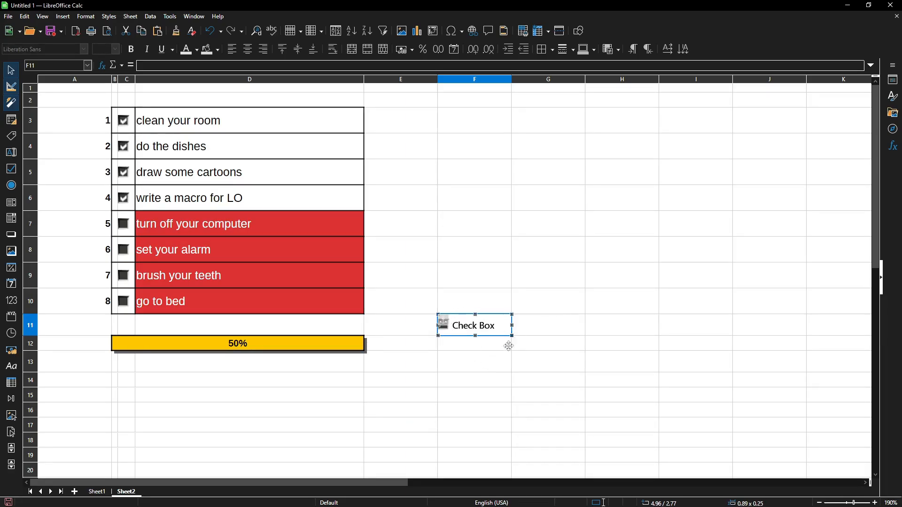
Set the F11 check box's Alignment to Center in its control properties.
right_click(466, 324)
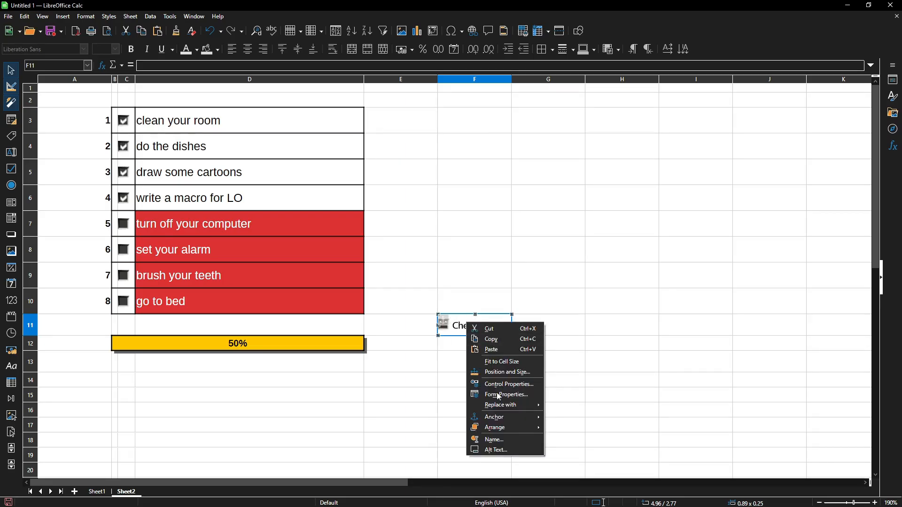
left_click(500, 384)
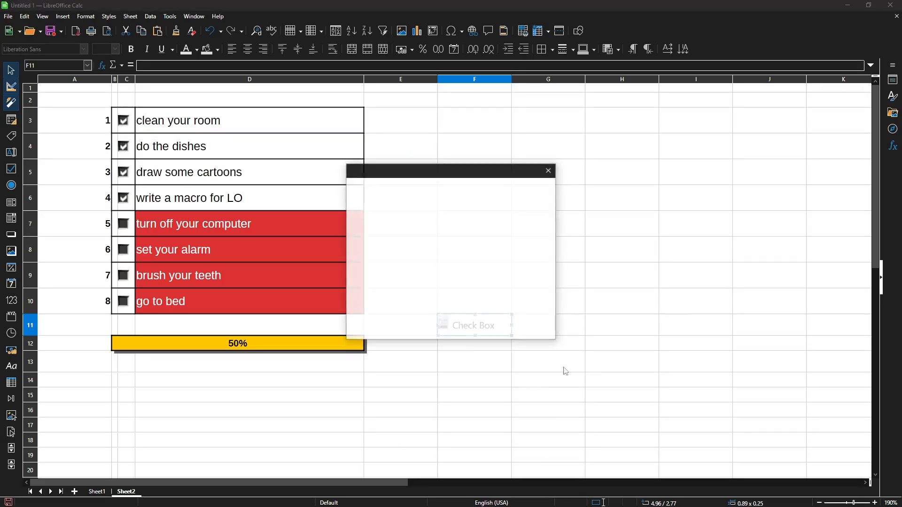
left_click_drag(454, 175, 645, 157)
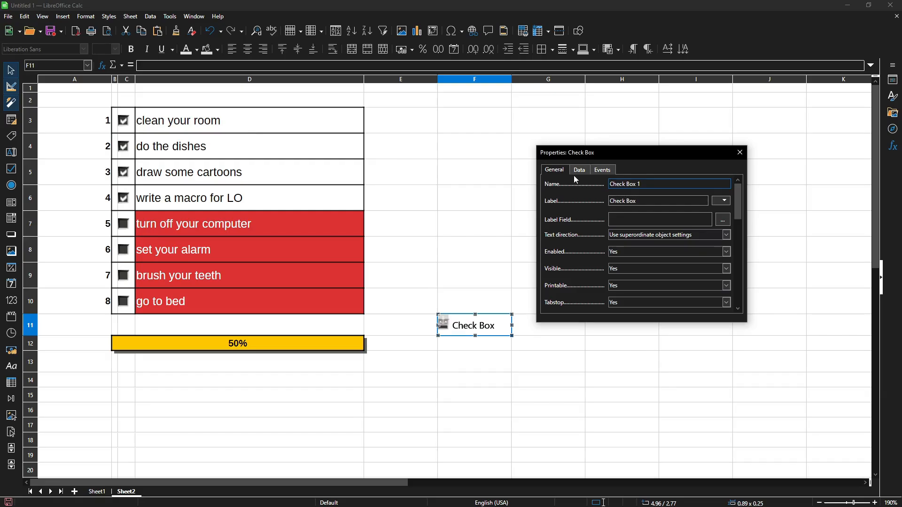
scroll(558, 268, "down", 2)
scroll(558, 268, "down", 3)
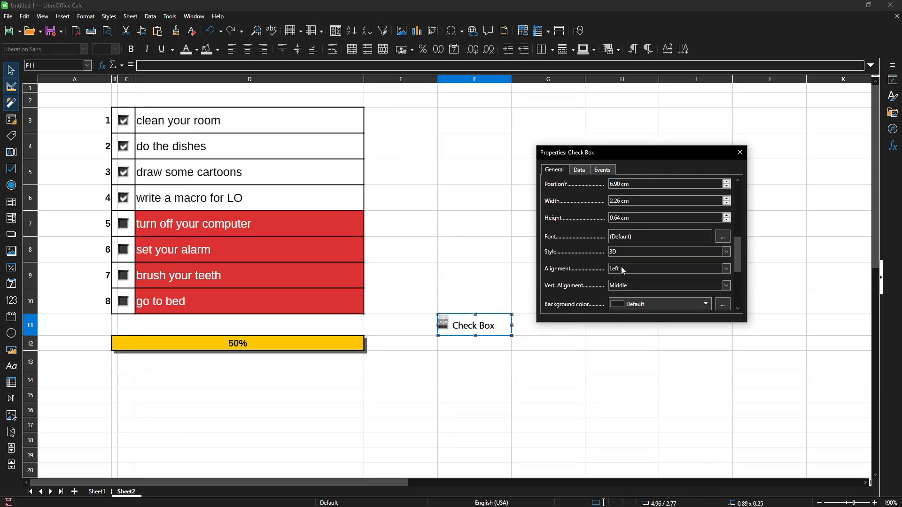
left_click(620, 269)
left_click(617, 293)
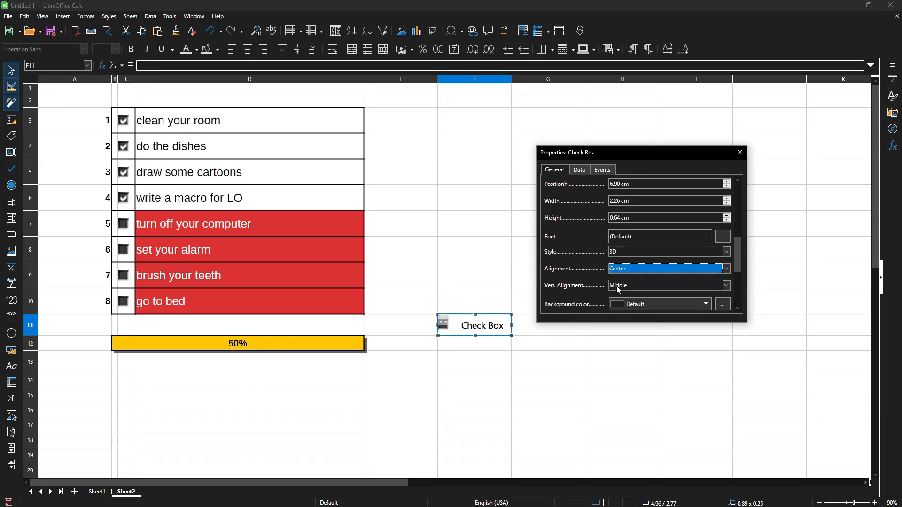
Set the F11 check box's Vert. Alignment to Middle and close its control properties.
left_click(620, 285)
left_click(620, 310)
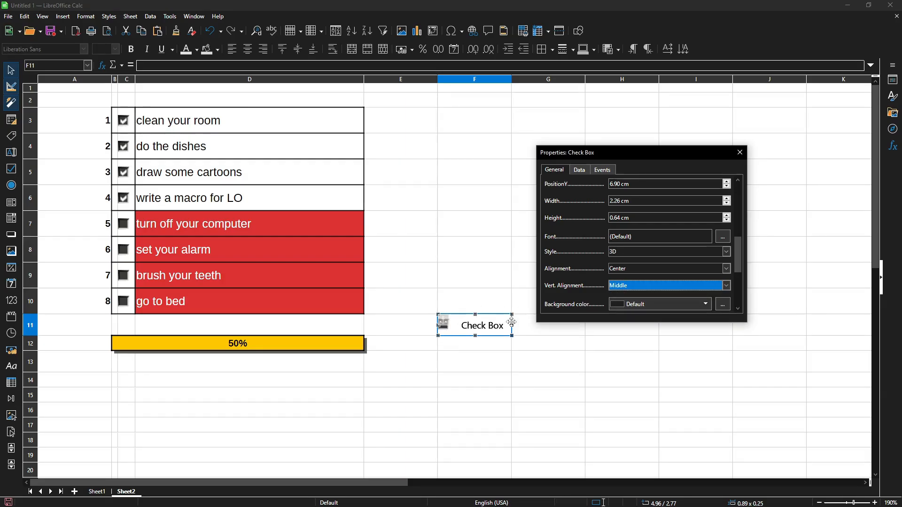
left_click(740, 153)
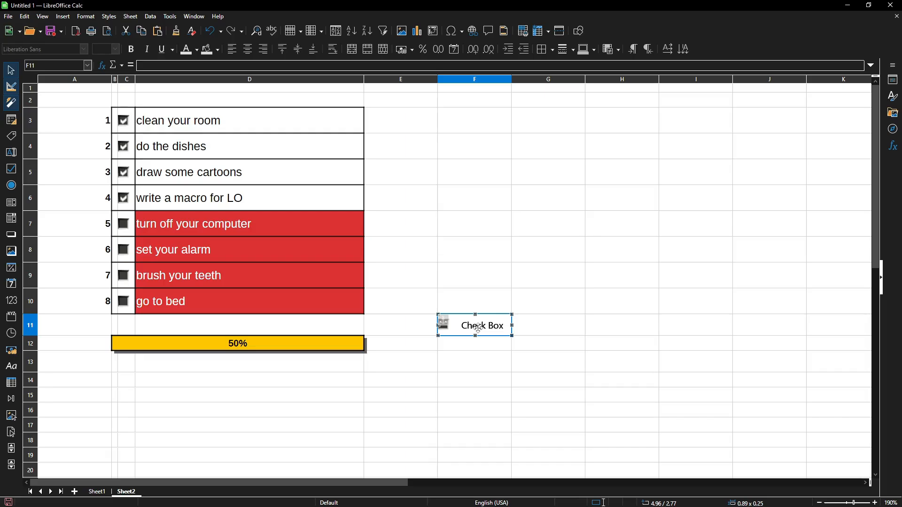
Turn off Design Mode and test the F11 check box by toggling it.
left_click(11, 86)
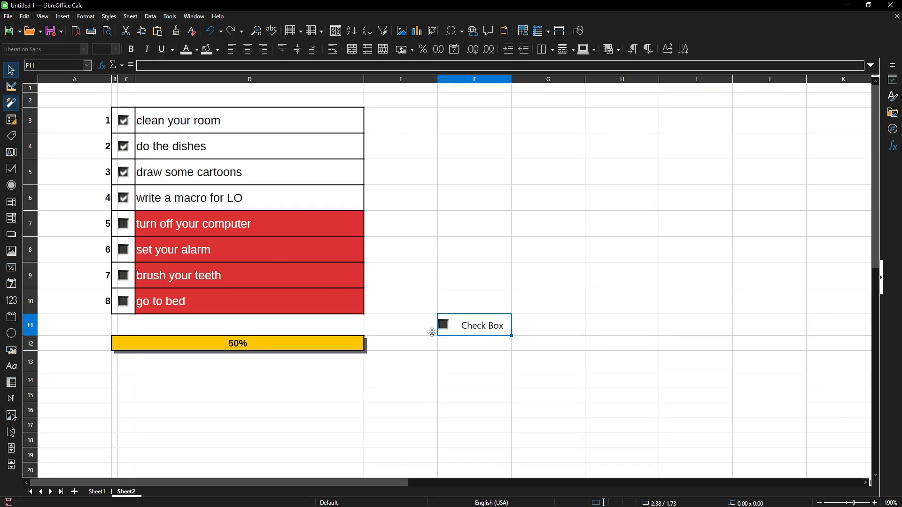
left_click(445, 326)
left_click(445, 325)
left_click(445, 325)
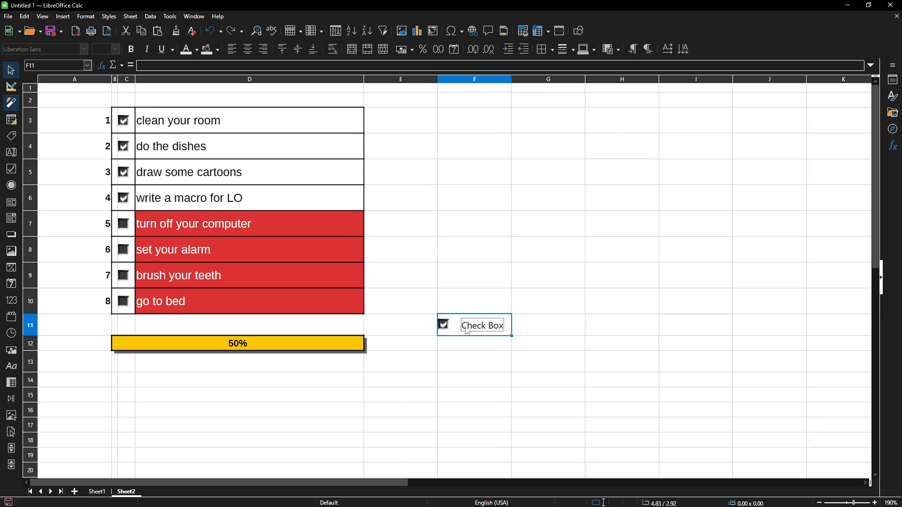
Re-enable Design Mode and set the F11 check box's linked cell to F11 in its control properties.
left_click(11, 86)
left_click(456, 330)
right_click(456, 330)
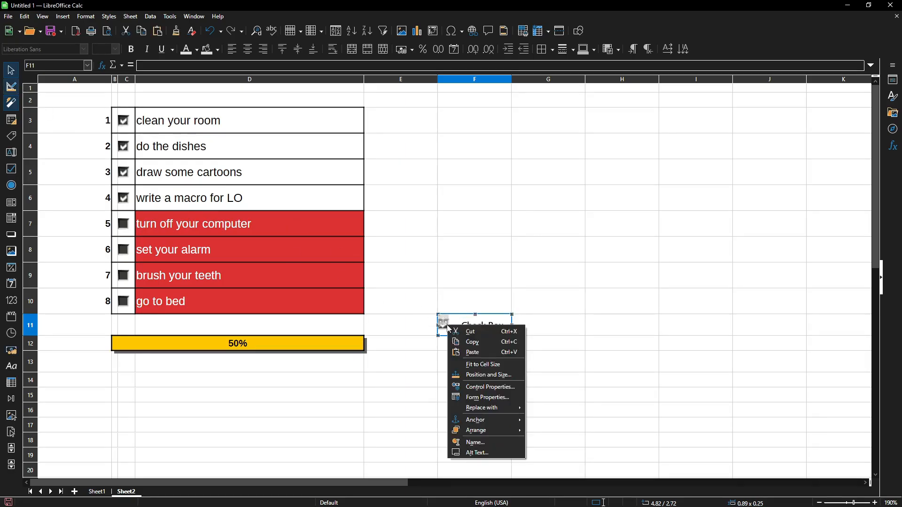
left_click(484, 387)
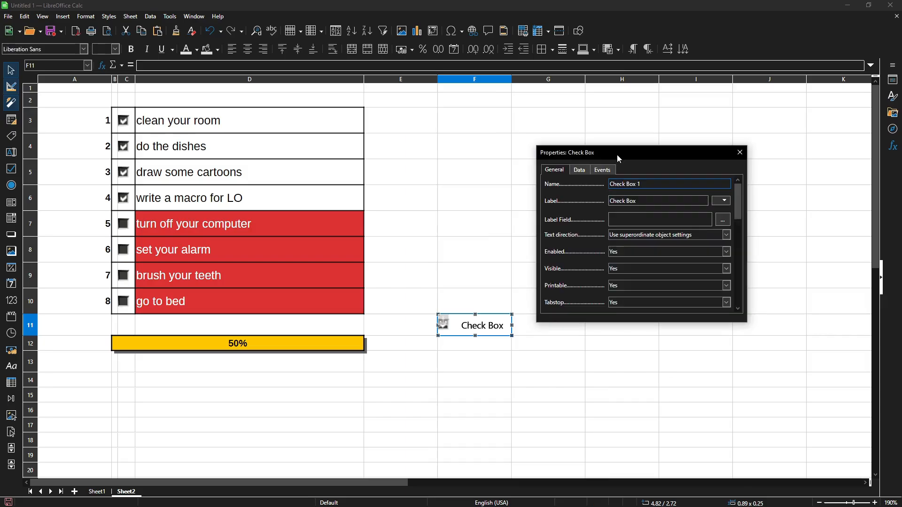
left_click_drag(616, 154, 640, 159)
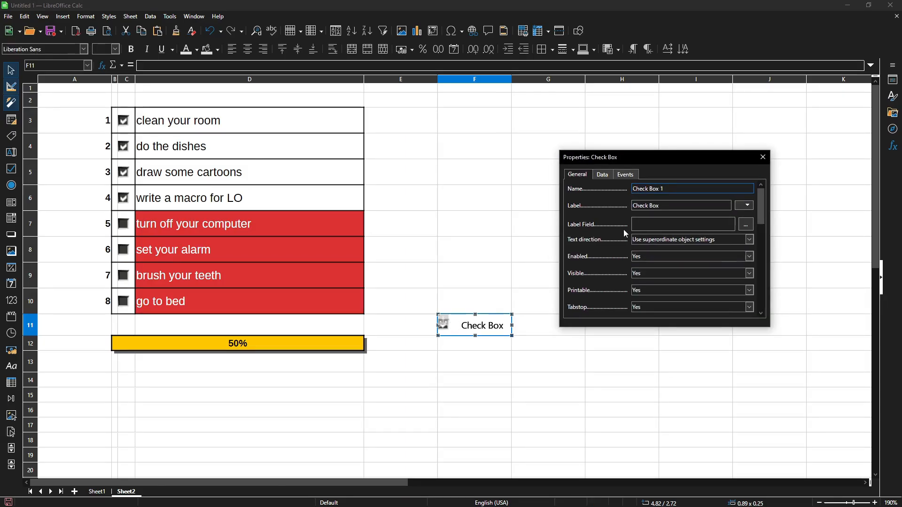
left_click(603, 176)
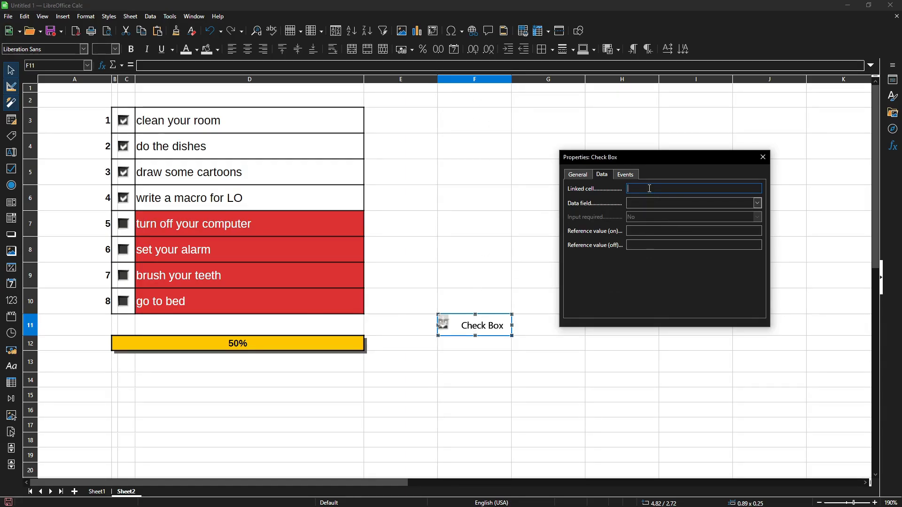
type("F11")
left_click(763, 157)
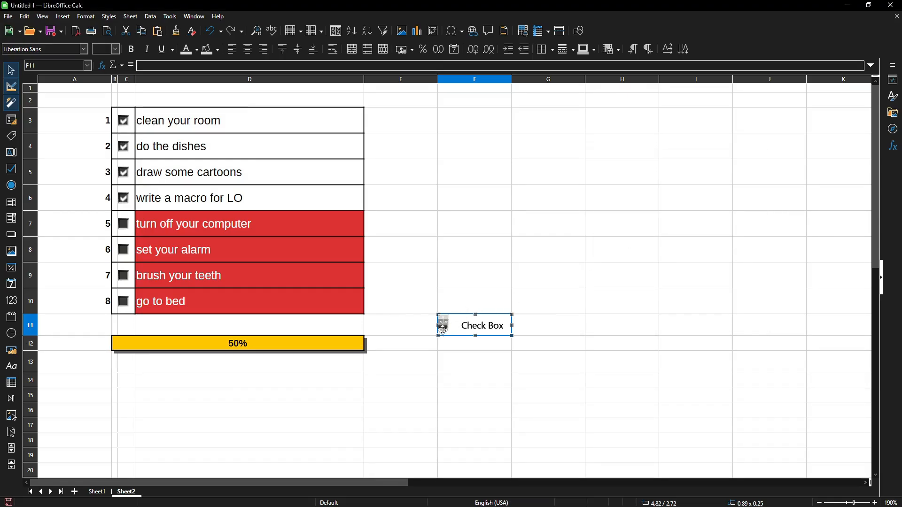
Turn off Design Mode and toggle the F11 check box repeatedly to test its cell link.
left_click(11, 86)
left_click(484, 325)
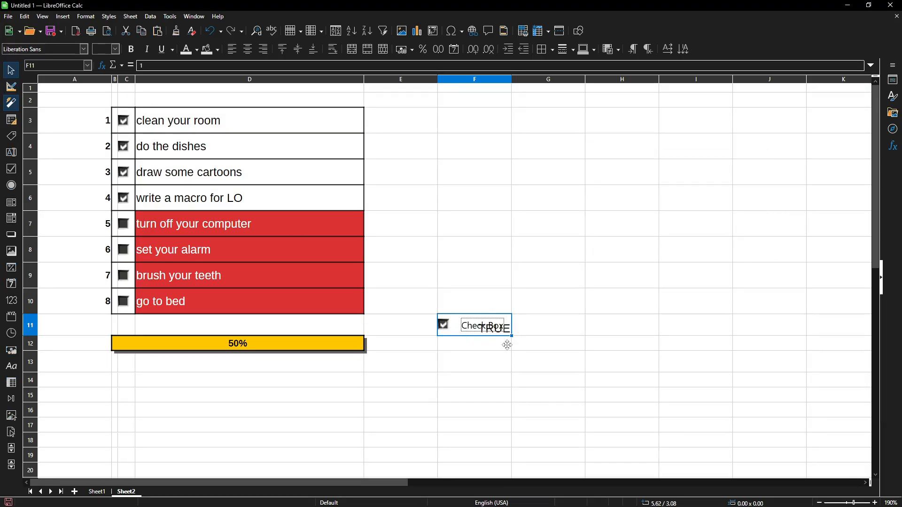
left_click(446, 327)
left_click(446, 327)
left_click(446, 326)
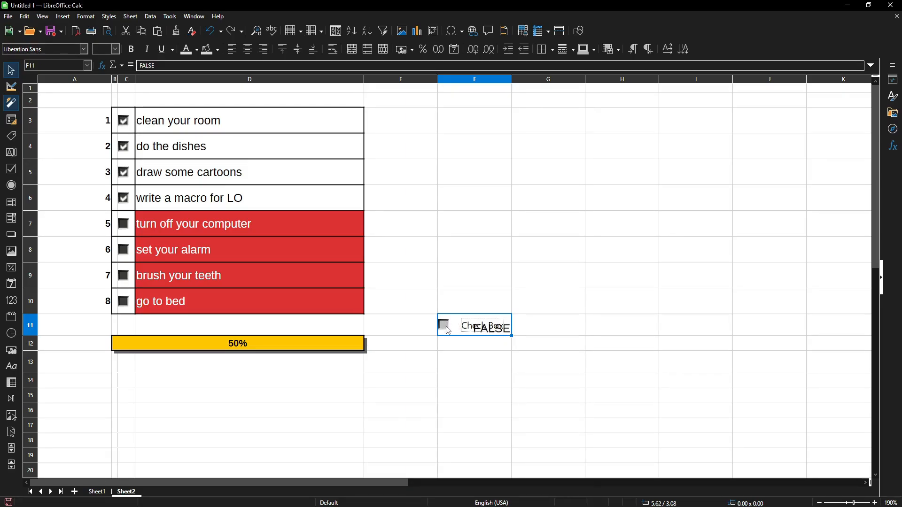
left_click(446, 326)
left_click(446, 326)
left_click(446, 326)
Examine the progress bar cell's formula and its number format in Format Cells, leaving the settings unchanged.
left_click(272, 345)
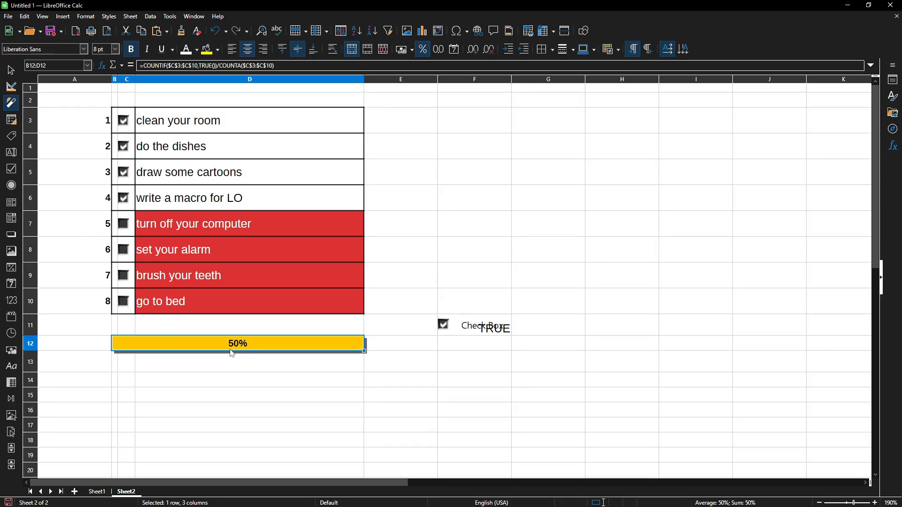
right_click(280, 342)
left_click(324, 337)
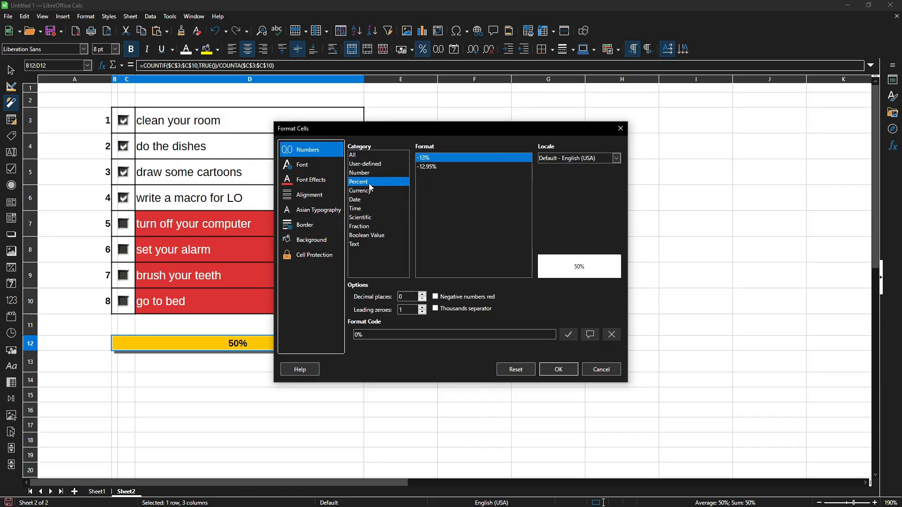
left_click(601, 369)
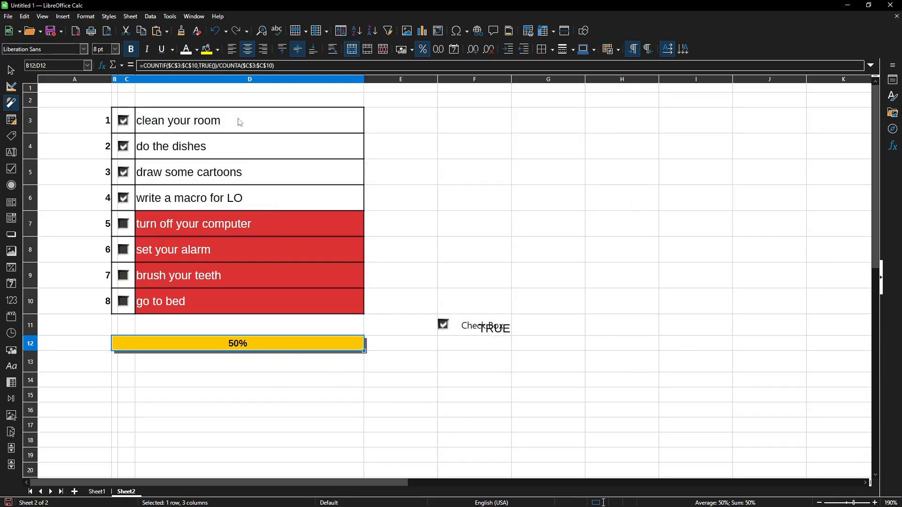
Remove the demo check box from F11 and switch to the empty Sheet1.
left_click(443, 324)
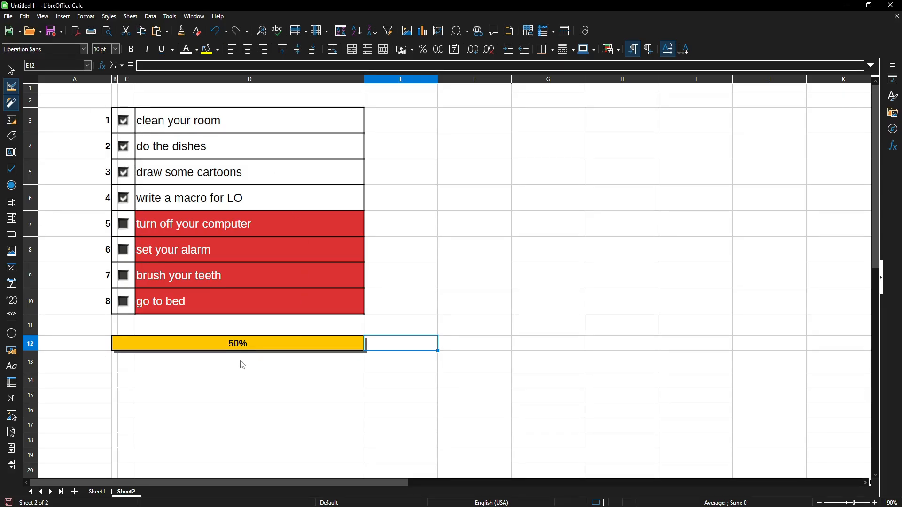
left_click(103, 493)
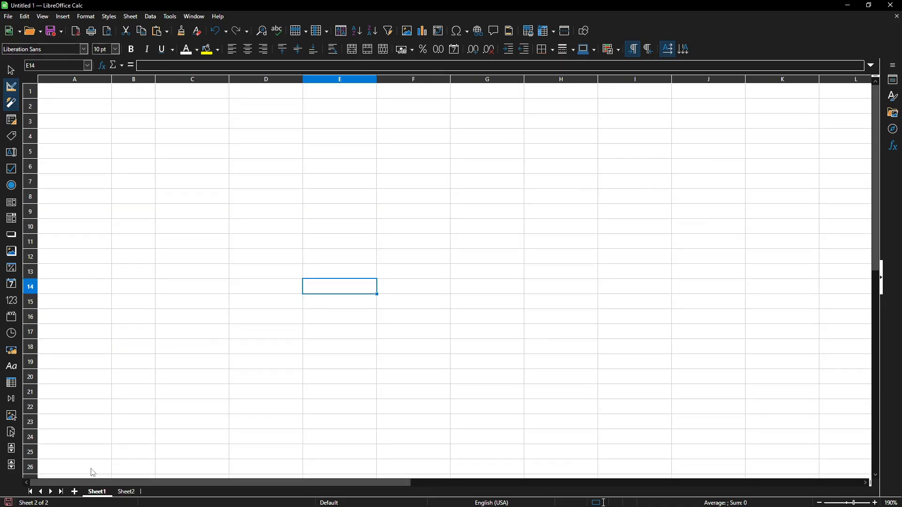
left_click(262, 272)
left_click(143, 126)
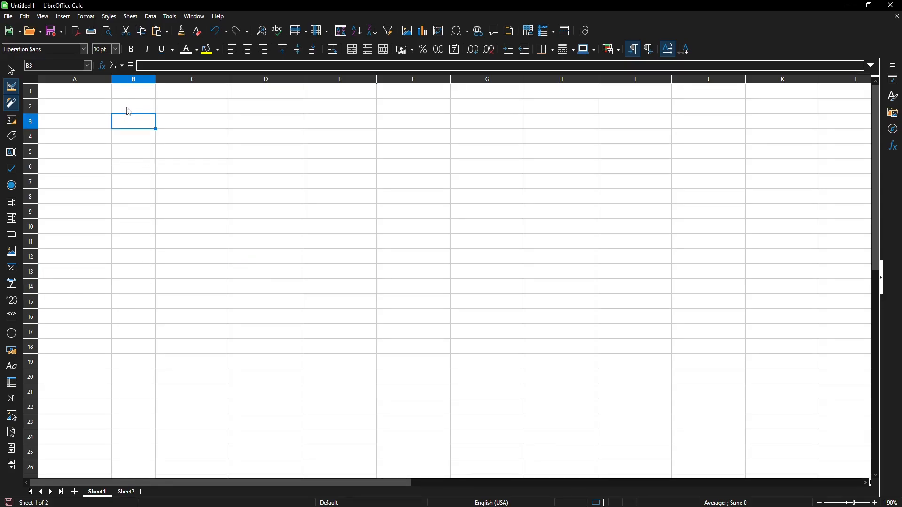
Add cell-bound check boxes to the range B2:B11 on Sheet1 with the check box macro.
left_click_drag(129, 111, 137, 235)
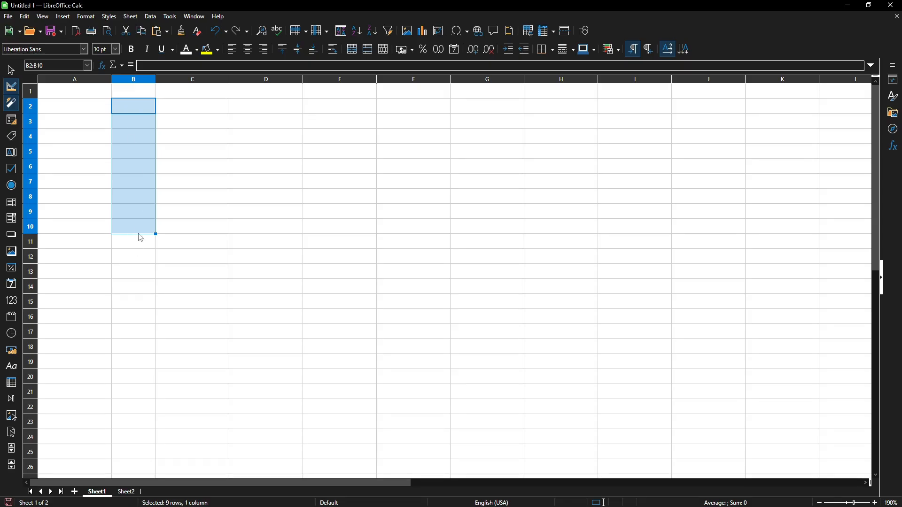
left_click(209, 178)
left_click_drag(135, 106, 136, 242)
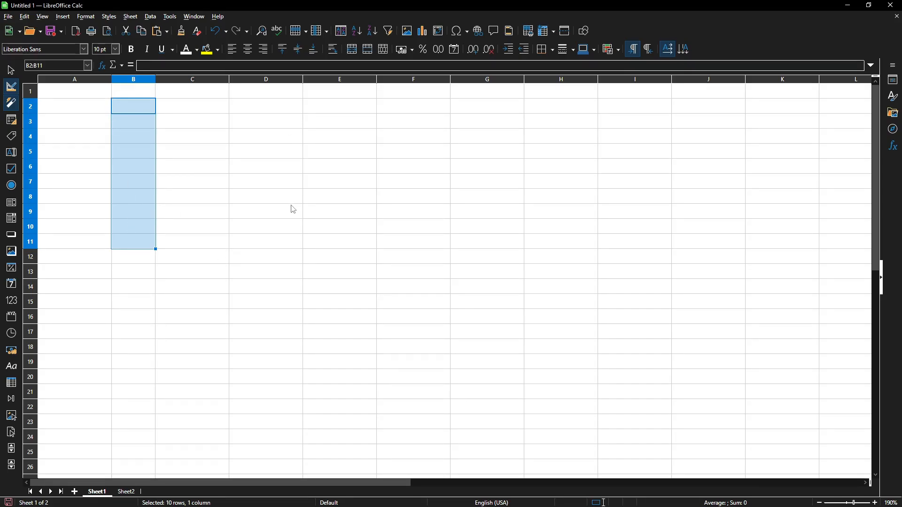
key("ctrl+shift+c")
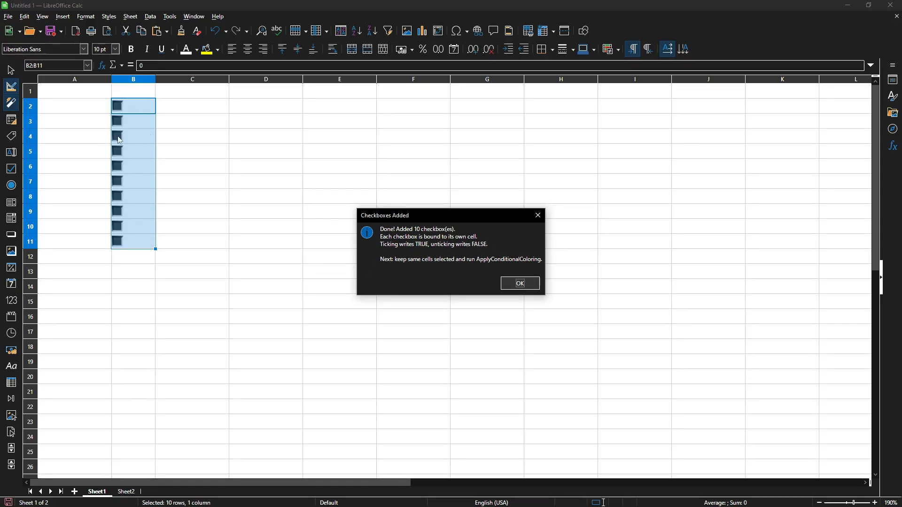
left_click(527, 285)
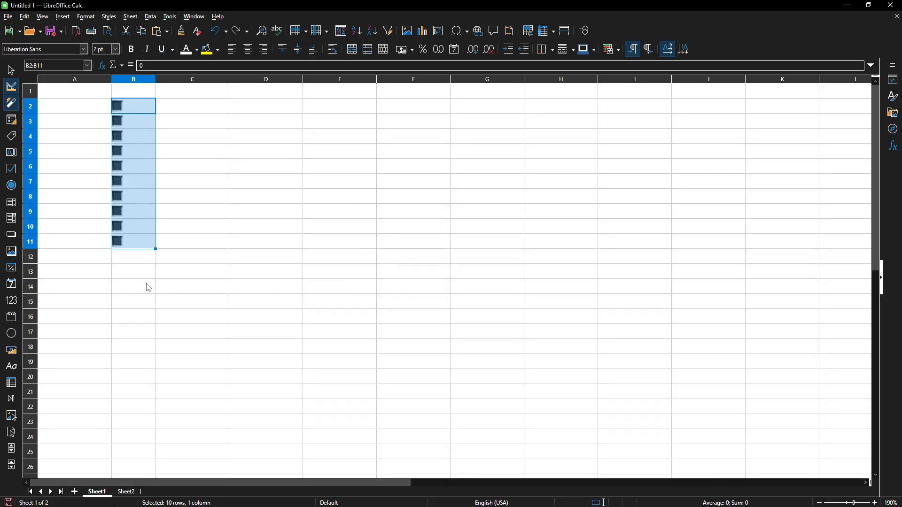
Test the new check boxes in B2 and B3 by ticking and unticking them.
left_click(119, 106)
left_click(120, 107)
left_click(120, 122)
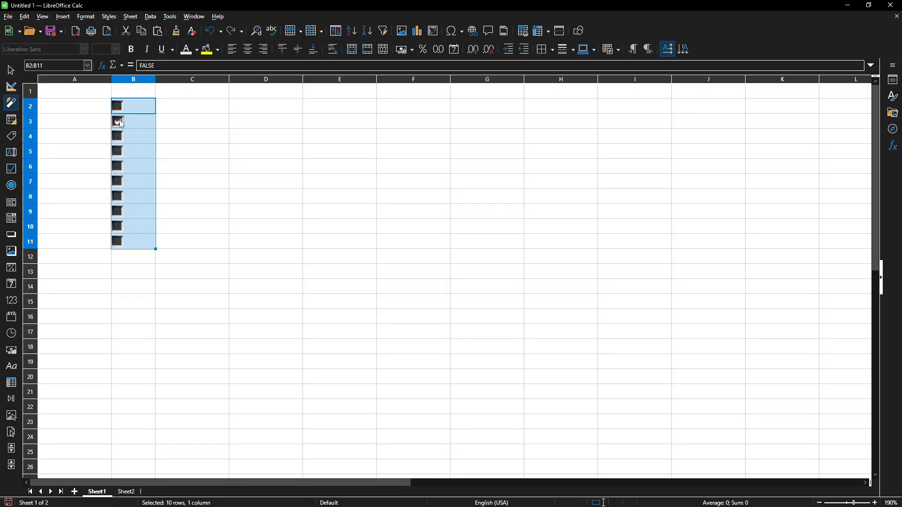
left_click(119, 121)
left_click(116, 123)
left_click(116, 108)
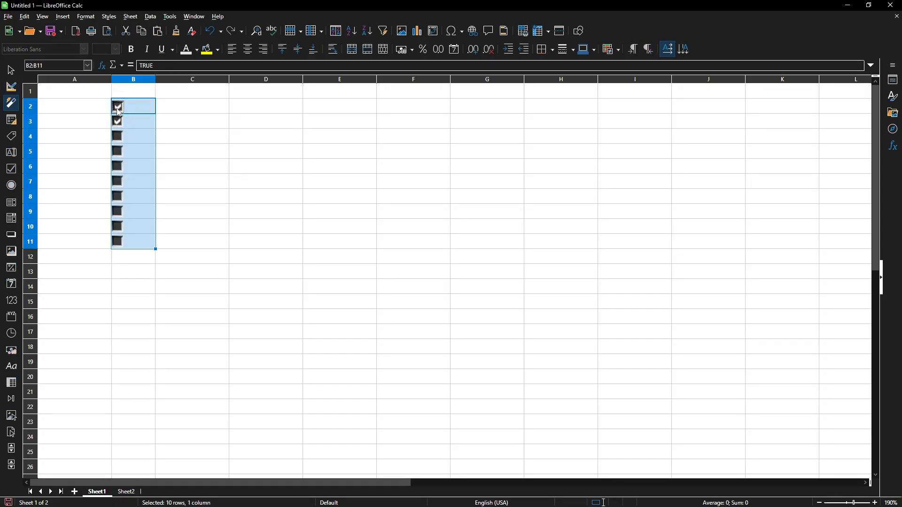
left_click(117, 107)
left_click(117, 107)
left_click(119, 121)
left_click(118, 108)
Open the Conditional Coloring macro dialog for B2:B11 and review its offset and its ticked and unticked color options.
key("ctrl+shift+c")
left_click_drag(116, 5, 380, 147)
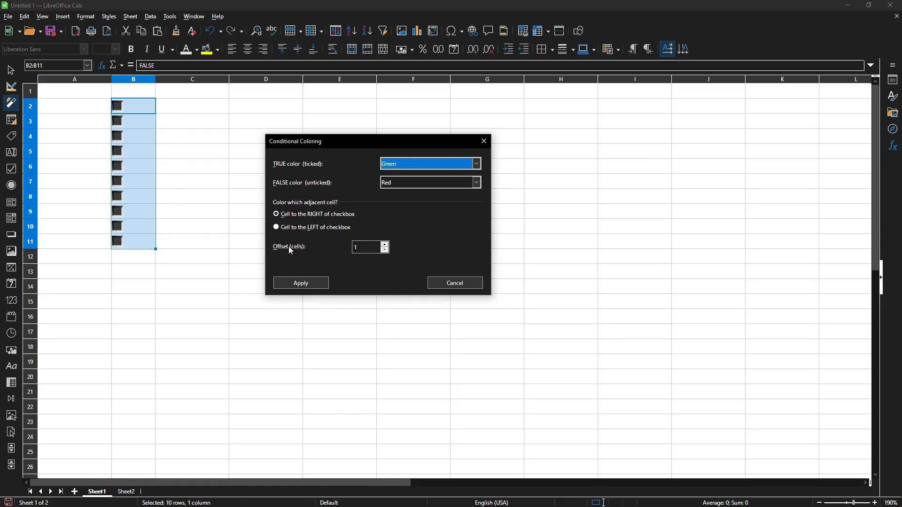
left_click(385, 250)
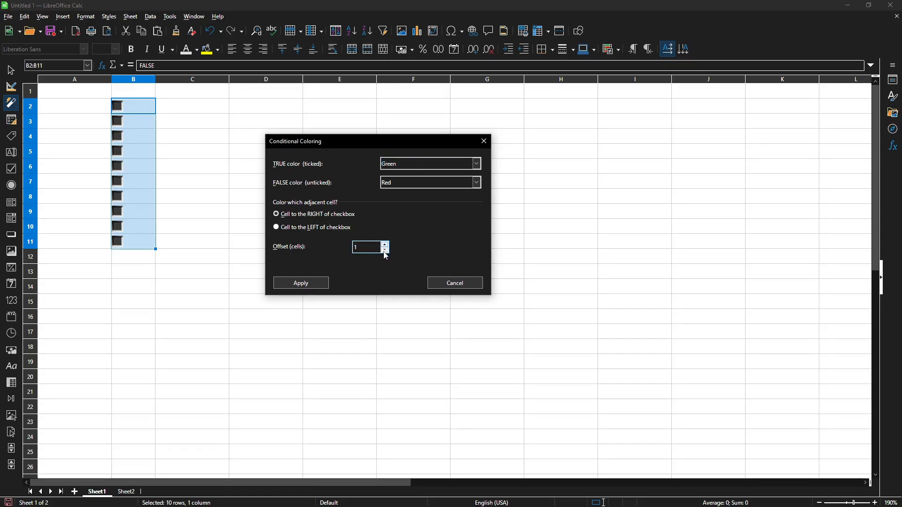
left_click(402, 168)
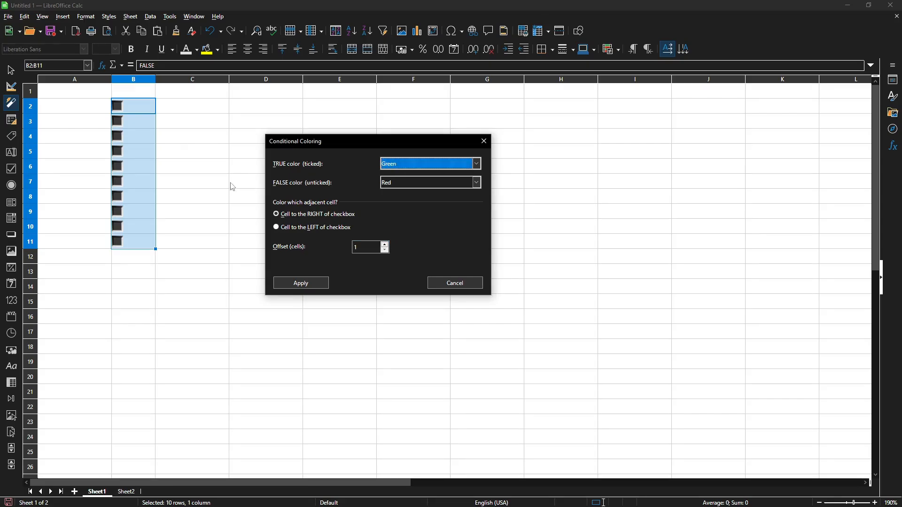
left_click(413, 169)
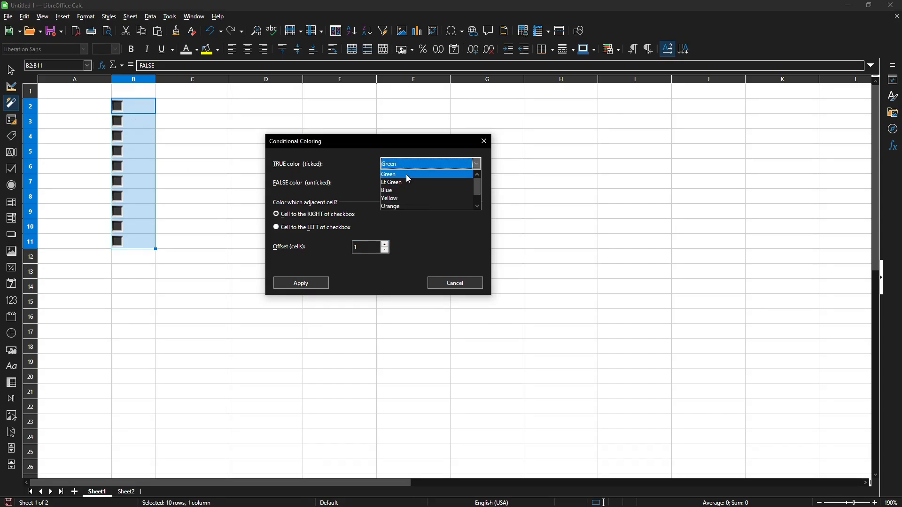
left_click(406, 174)
left_click(422, 183)
left_click(396, 183)
left_click(396, 183)
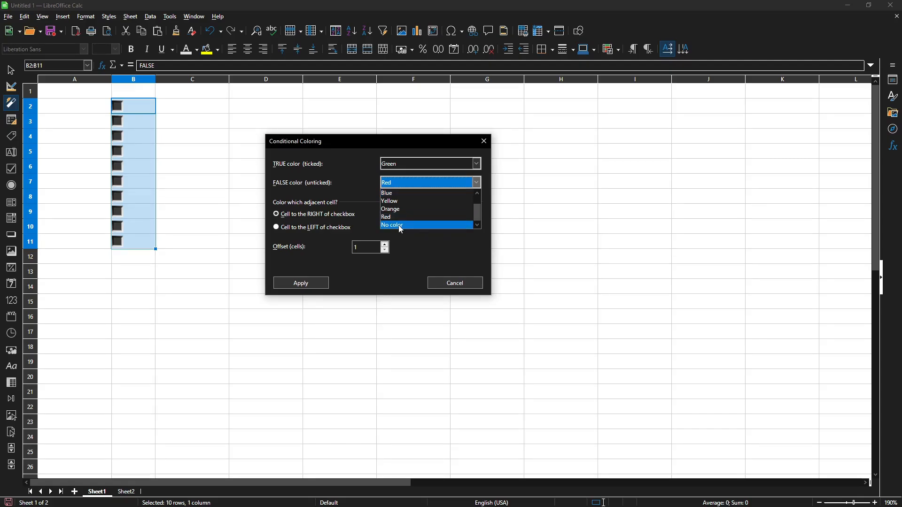
Try No color as the TRUE color for ticked check boxes.
left_click(476, 164)
left_click(477, 163)
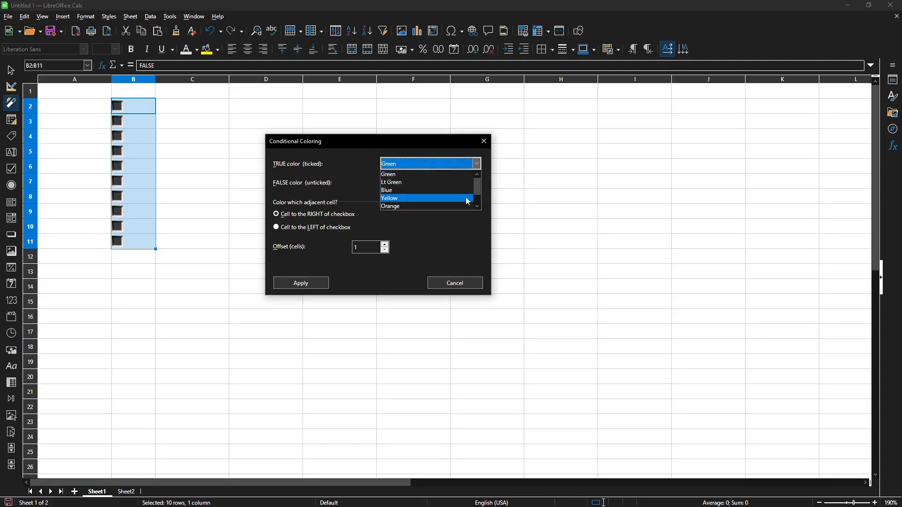
left_click(476, 205)
left_click(476, 206)
left_click(385, 206)
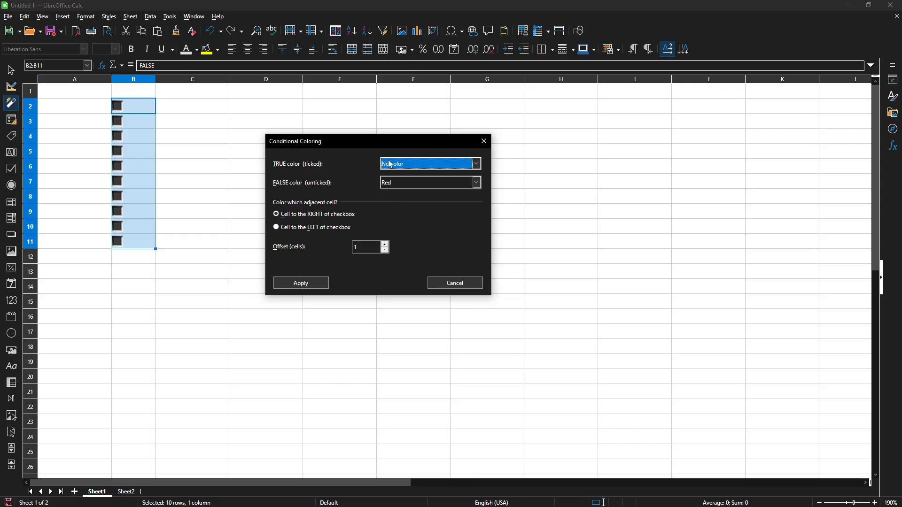
Set the TRUE color to Green and apply the coloring, with FALSE color Red and offset 1, to the cells right of the check boxes.
left_click(477, 164)
left_click_drag(476, 191, 476, 180)
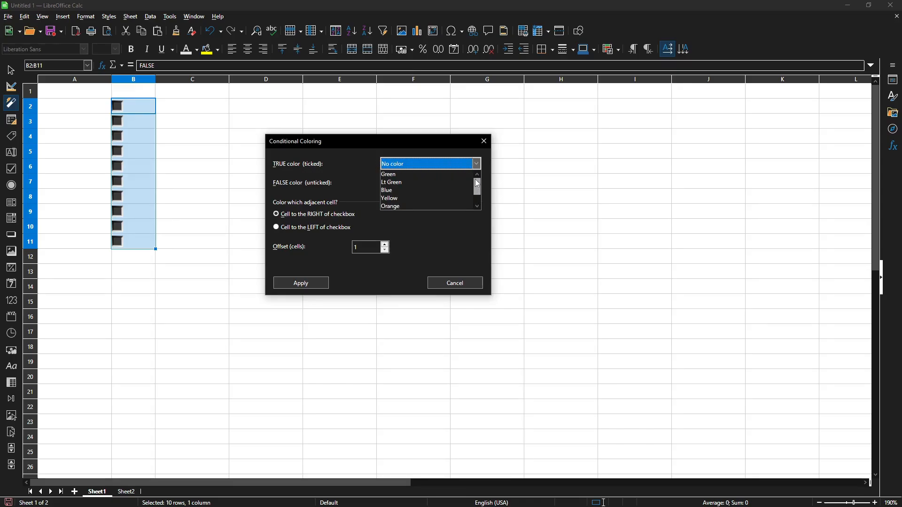
left_click(417, 175)
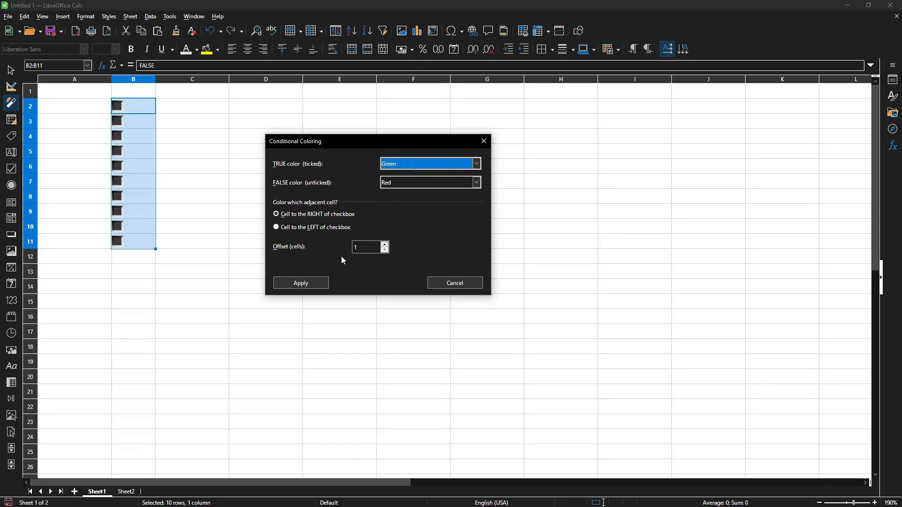
left_click(313, 282)
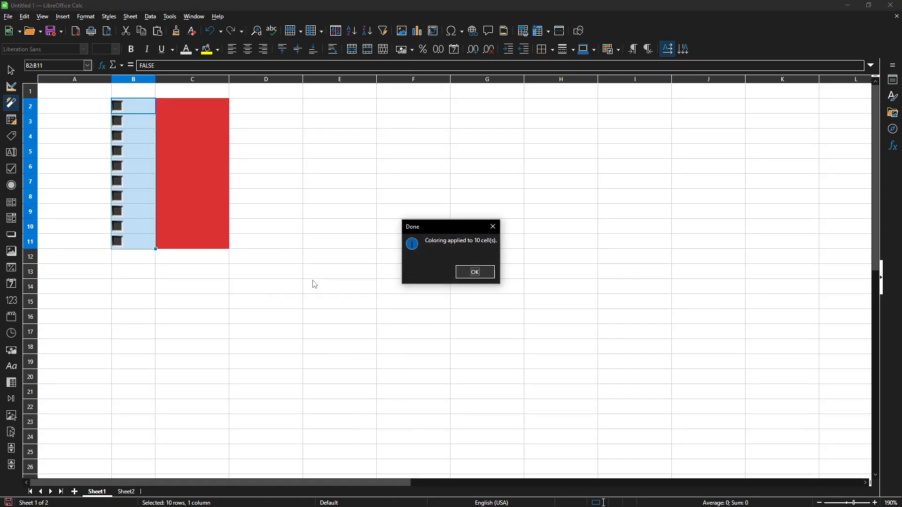
left_click(475, 272)
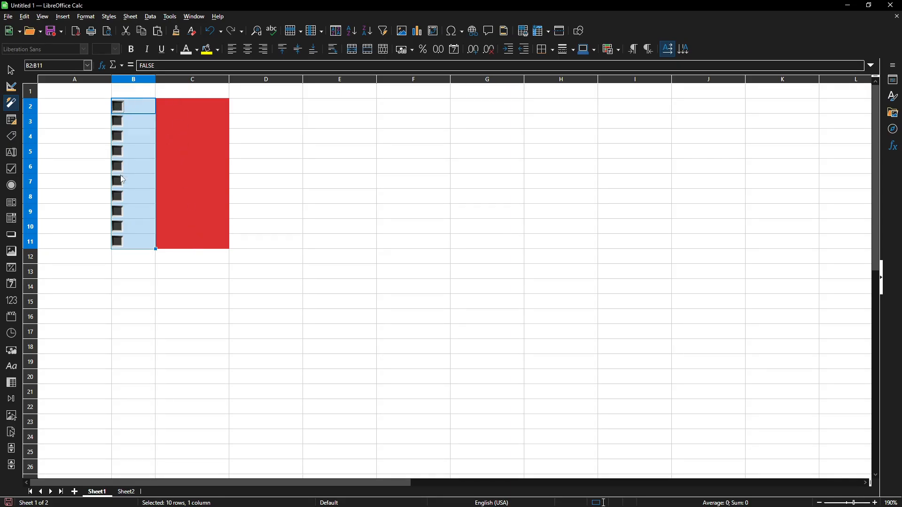
Tick the check boxes in B3 and B2 to test the conditional coloring.
left_click(118, 121)
left_click(118, 106)
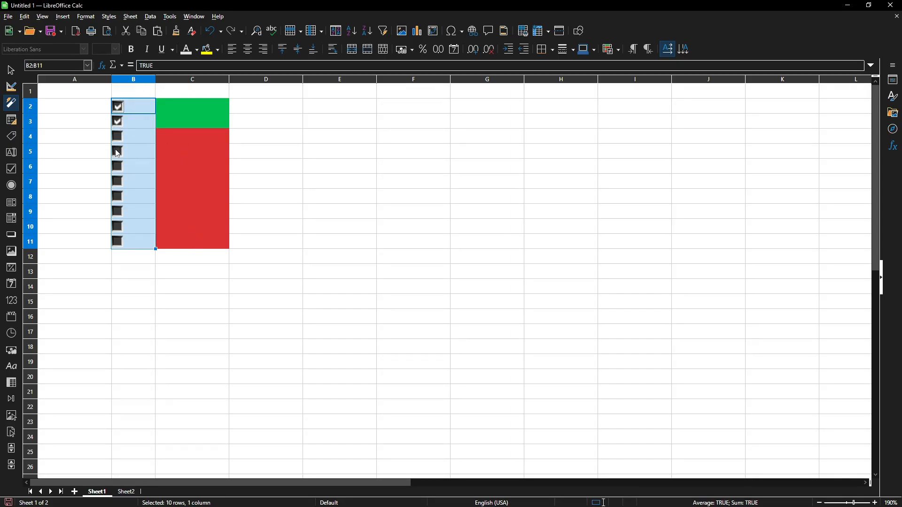
Tick and untick check boxes in B2:B7 to test the conditional coloring, leaving all of them unticked.
left_click(118, 150)
left_click(118, 136)
left_click(118, 122)
left_click(118, 106)
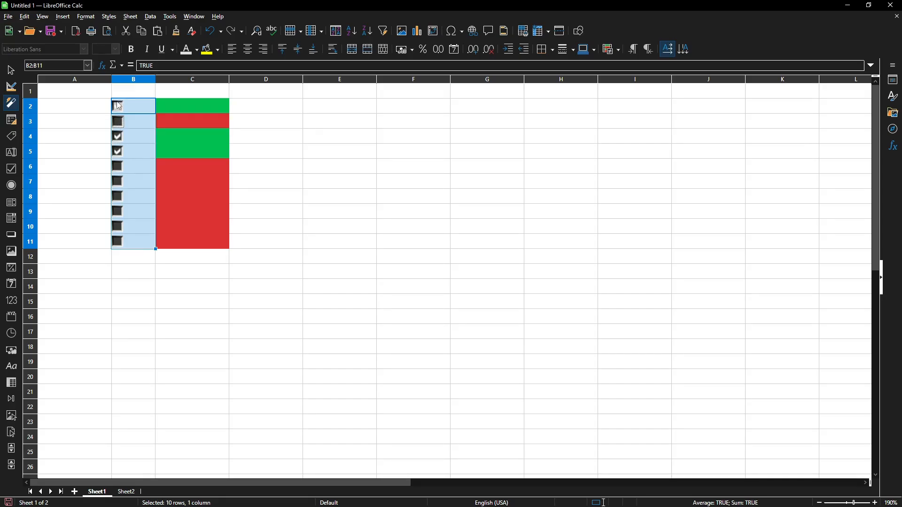
left_click(117, 136)
left_click(118, 150)
left_click(118, 166)
left_click(118, 181)
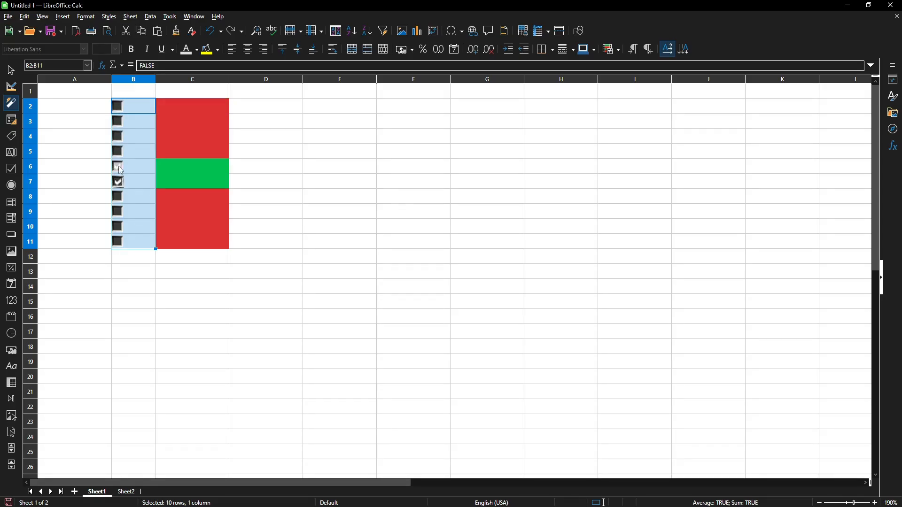
left_click(118, 166)
left_click(118, 181)
left_click(118, 106)
left_click(118, 106)
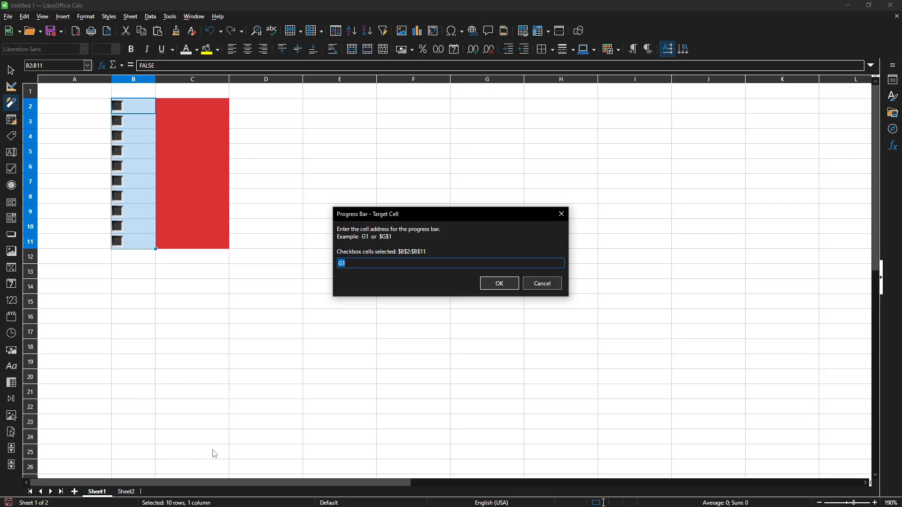
Create a progress bar for the check boxes in B2:B11 with B13 as its target cell.
left_click_drag(417, 213, 366, 213)
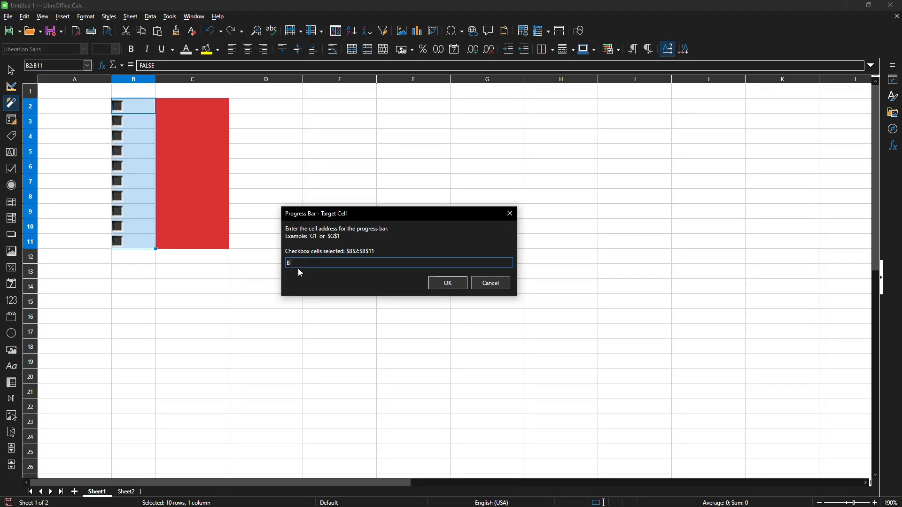
type("13")
left_click(447, 282)
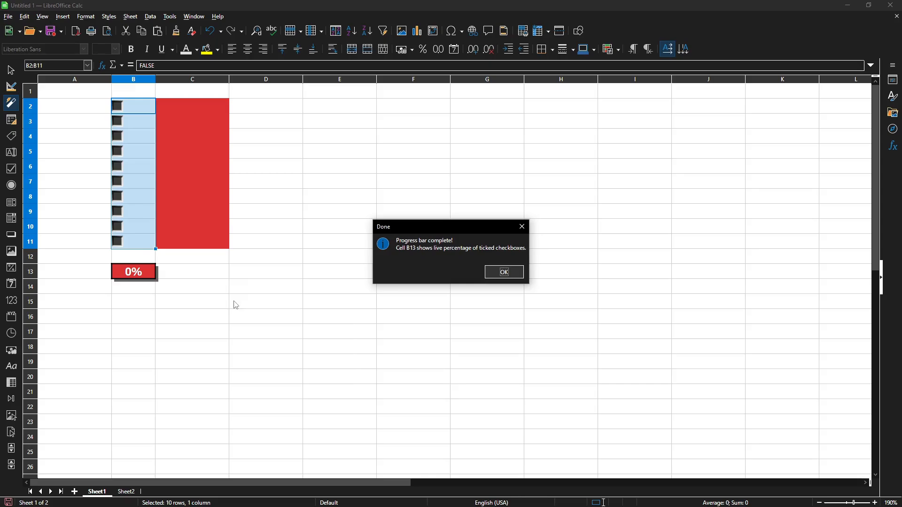
left_click(501, 271)
left_click(188, 334)
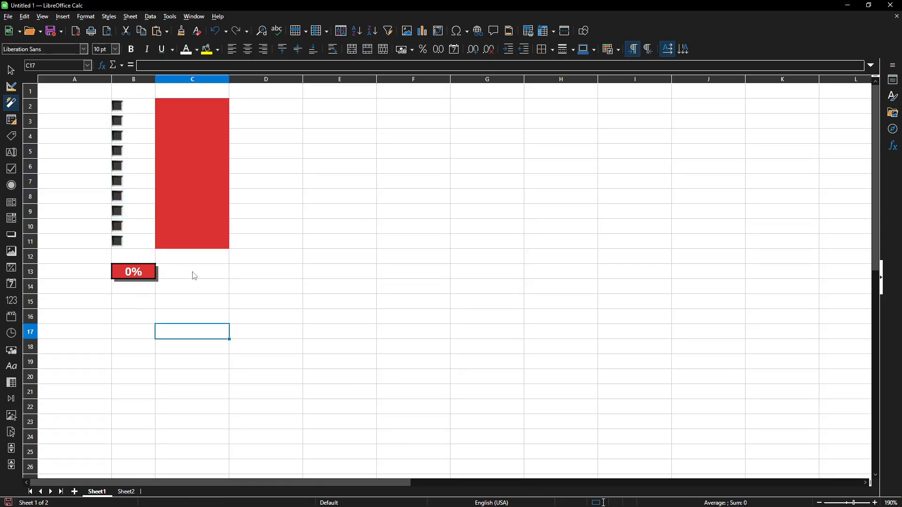
Merge B13:C13 to widen the progress bar, and refresh its display by switching to Sheet2 and back.
left_click_drag(149, 270, 191, 269)
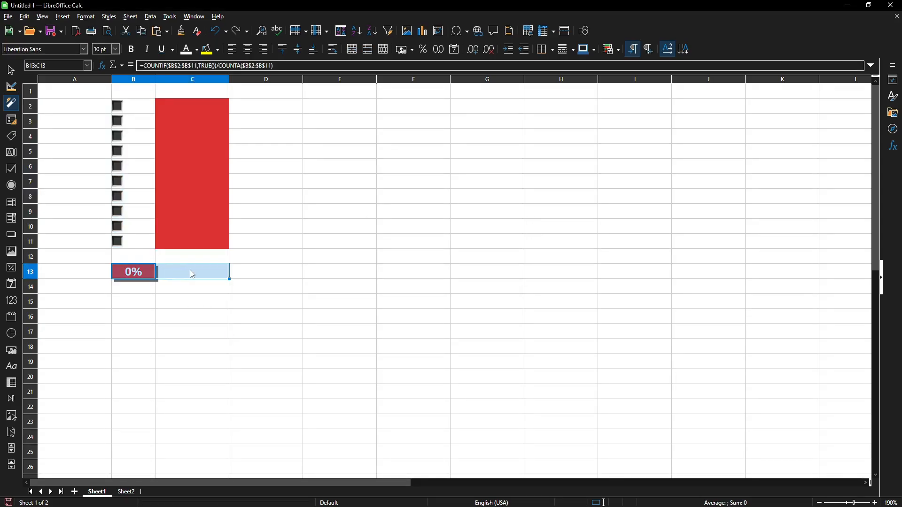
left_click(368, 49)
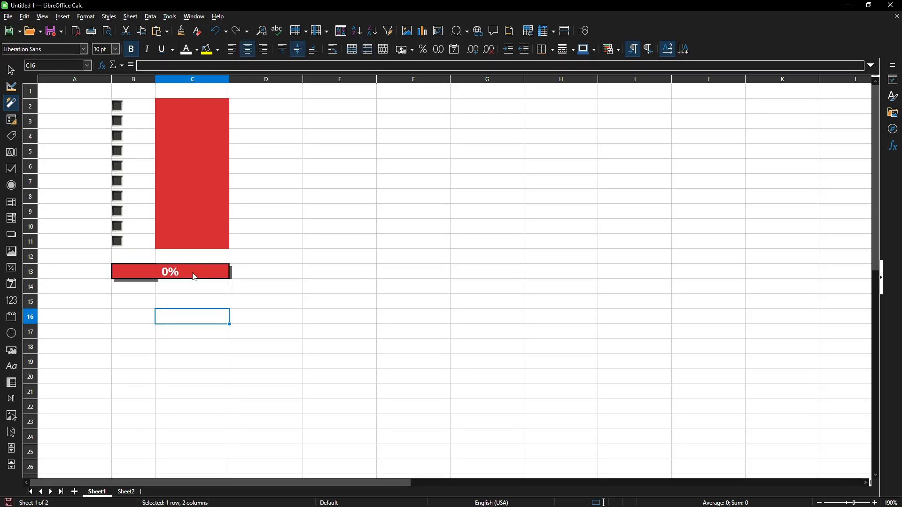
left_click(126, 492)
left_click(98, 492)
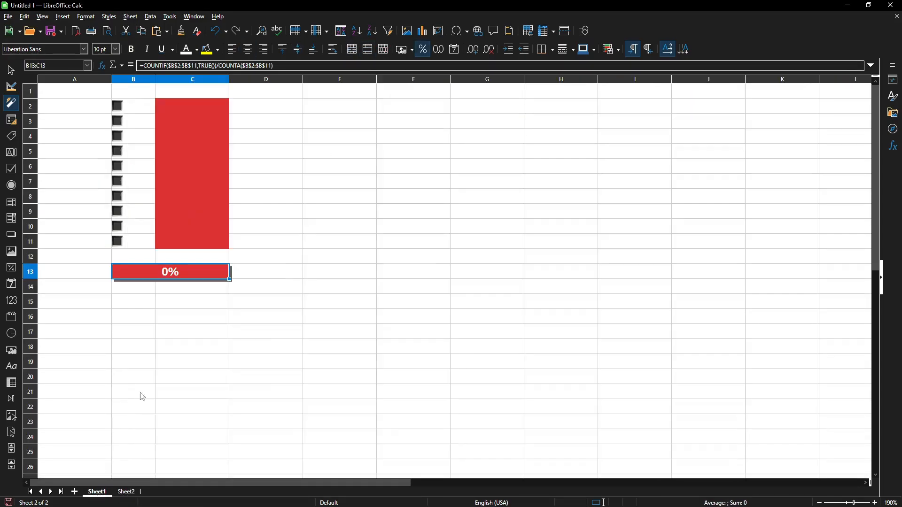
left_click(194, 316)
Tick every check box from B2 down to B11 to test the progress bar, and select the merged bar cell.
left_click(118, 106)
left_click(118, 120)
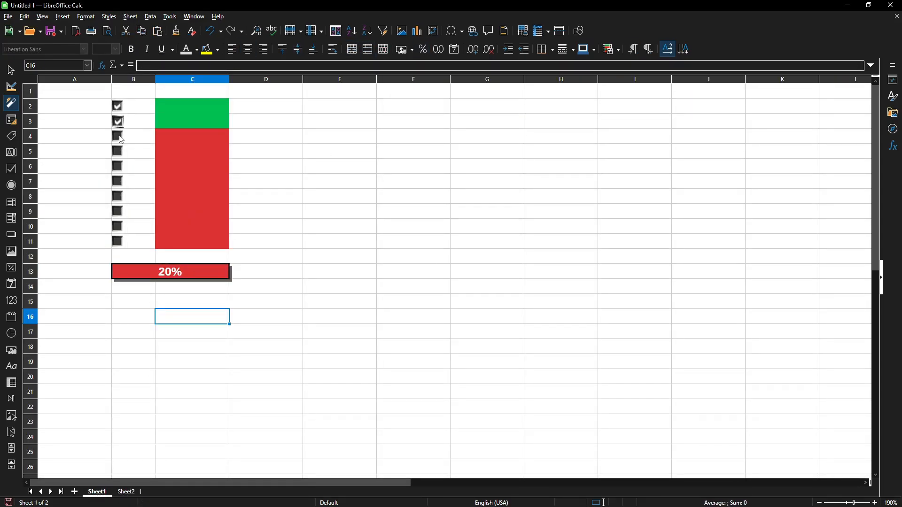
left_click(117, 136)
left_click(119, 151)
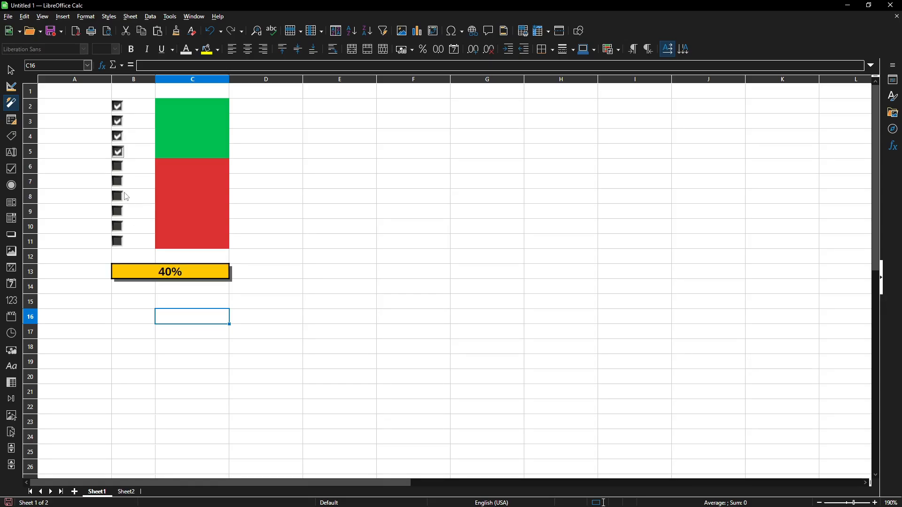
left_click(118, 167)
left_click(118, 181)
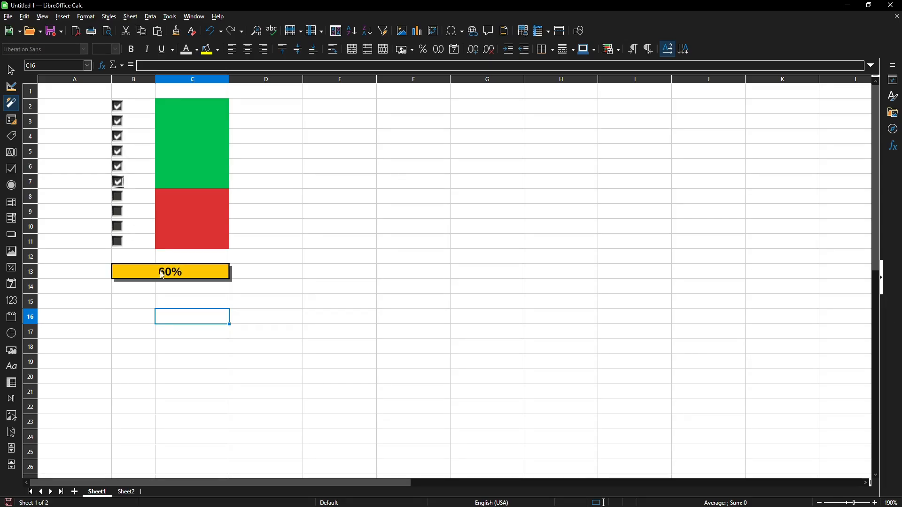
left_click(118, 197)
left_click(117, 211)
left_click(118, 226)
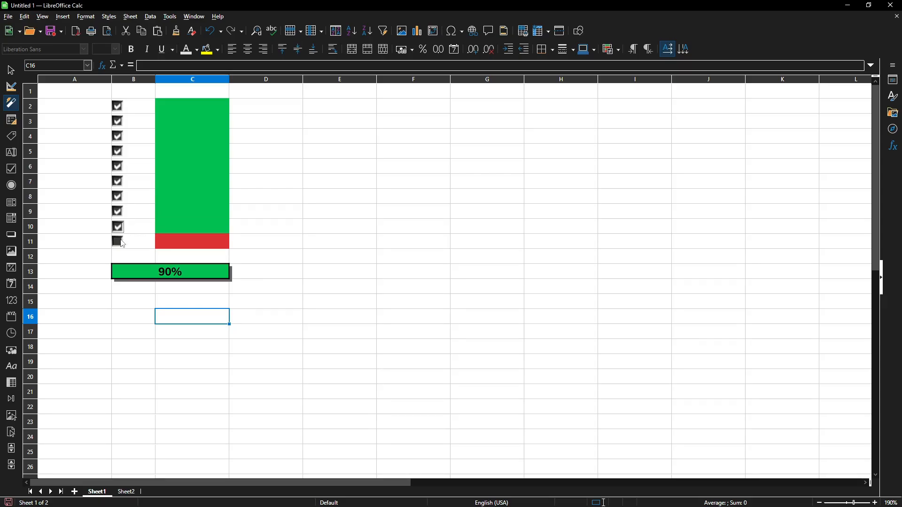
left_click(119, 241)
left_click(176, 278)
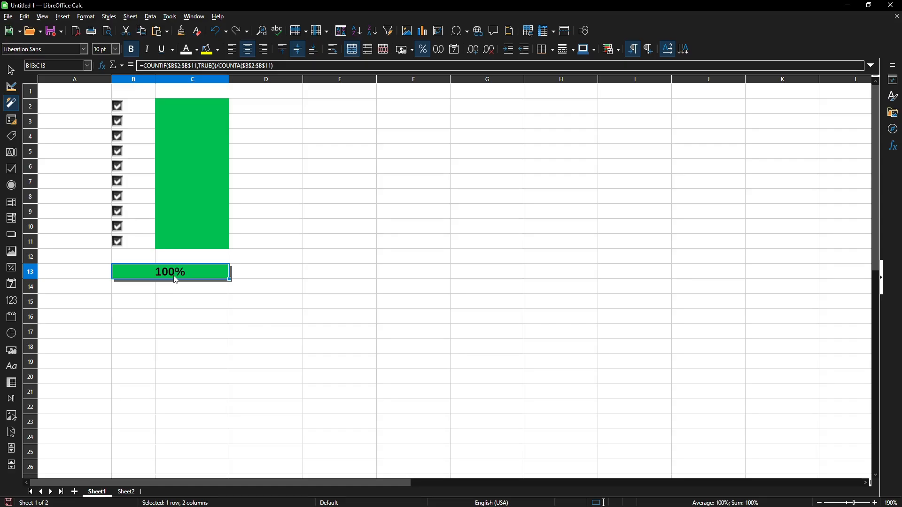
Clear all the check boxes from B11 up to B2 to reset the progress bar.
left_click(118, 241)
left_click(118, 226)
left_click(117, 211)
left_click(117, 196)
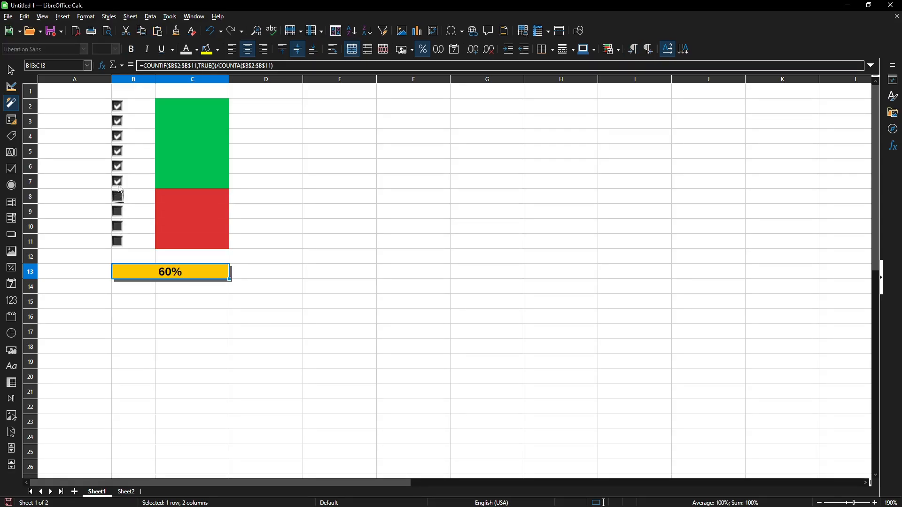
left_click(117, 181)
left_click(117, 165)
left_click(117, 151)
left_click(118, 136)
left_click(118, 121)
Compare the to-do list on Sheet2 with the check box range on Sheet1.
key("ctrl+Page_Down")
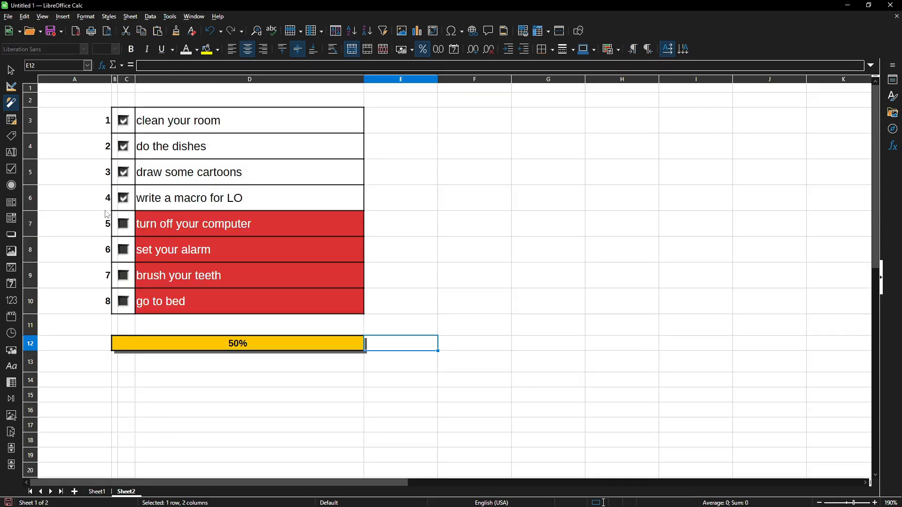
left_click(449, 276)
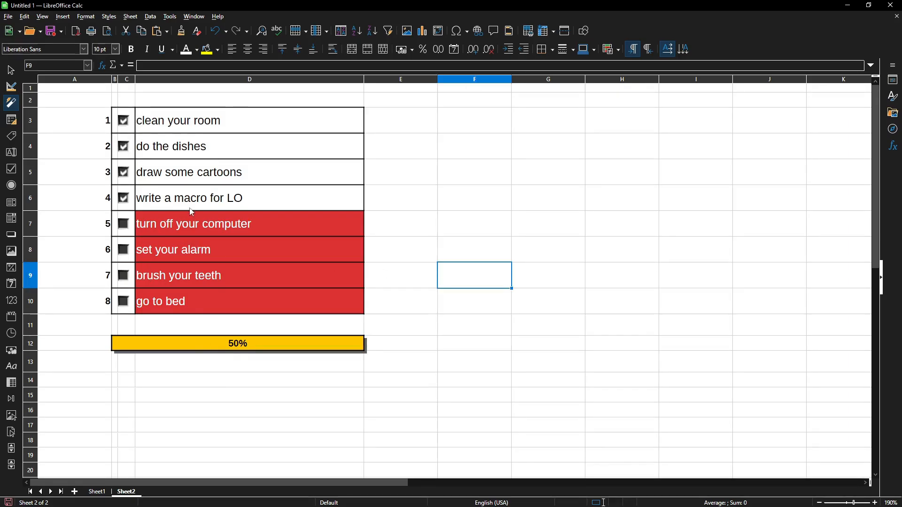
key("ctrl+Page_Up")
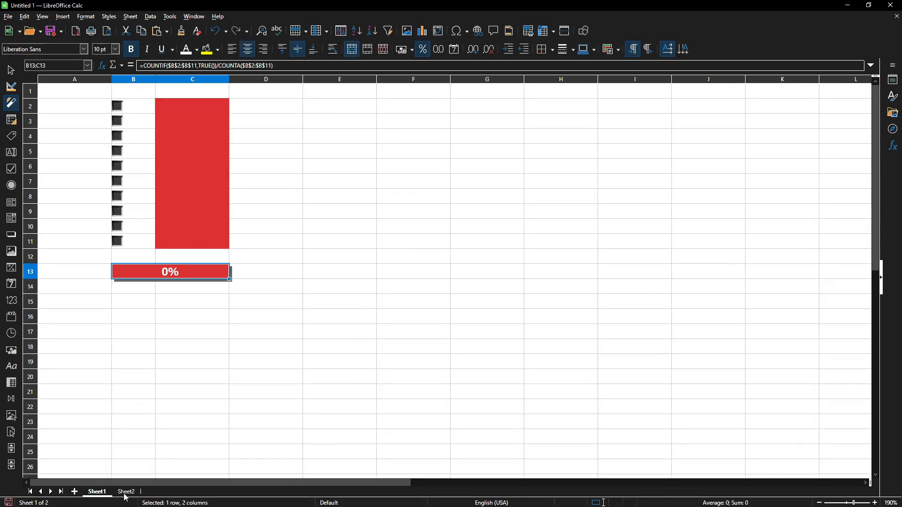
left_click(126, 492)
Open the Macro Selector and show the macros of the Checkboxtools module in the Standard library of My Macros.
left_click(171, 17)
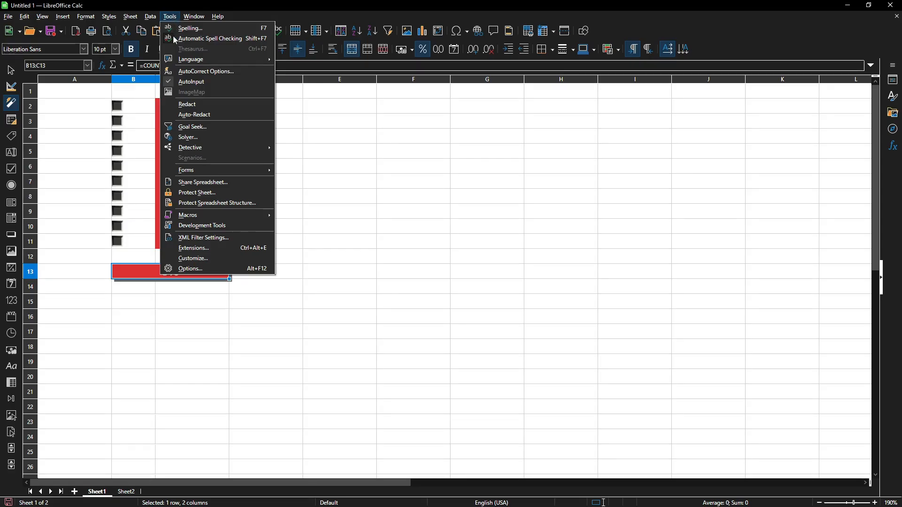
mouse_move(186, 219)
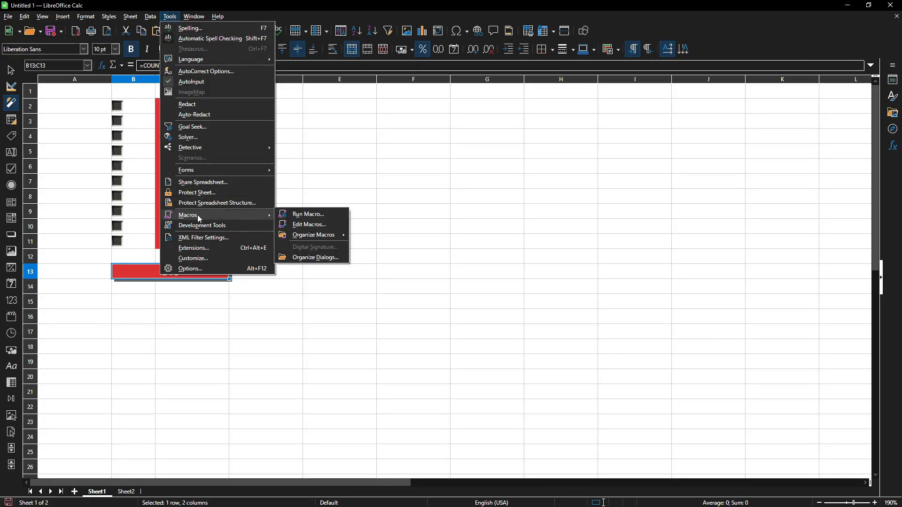
left_click(320, 219)
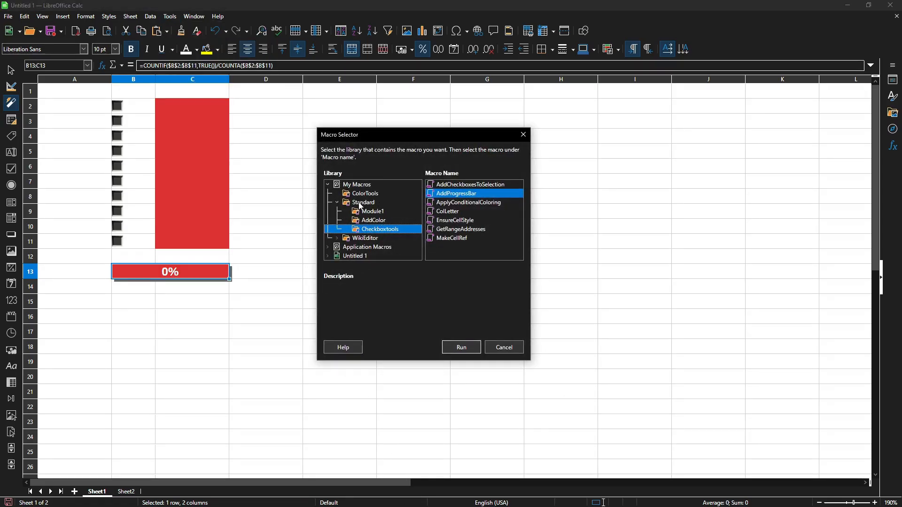
double_click(352, 185)
left_click(327, 185)
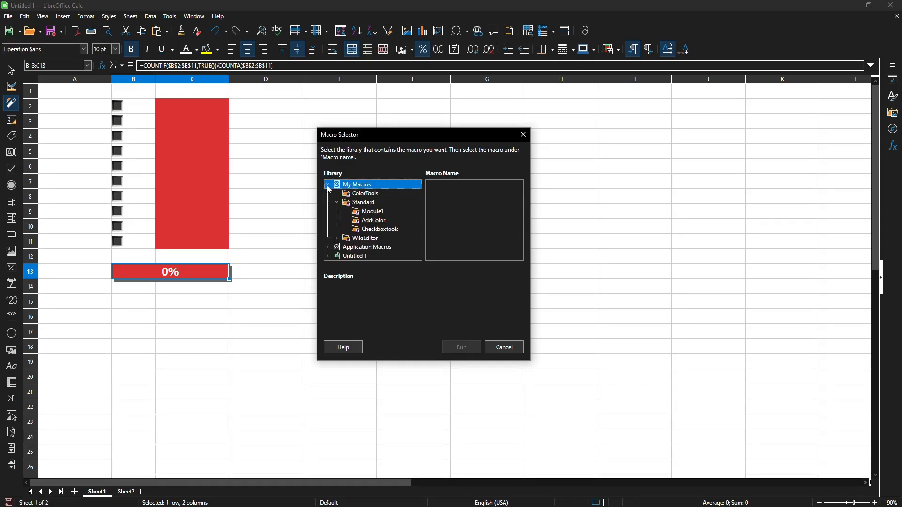
left_click(338, 203)
left_click(337, 203)
left_click(364, 206)
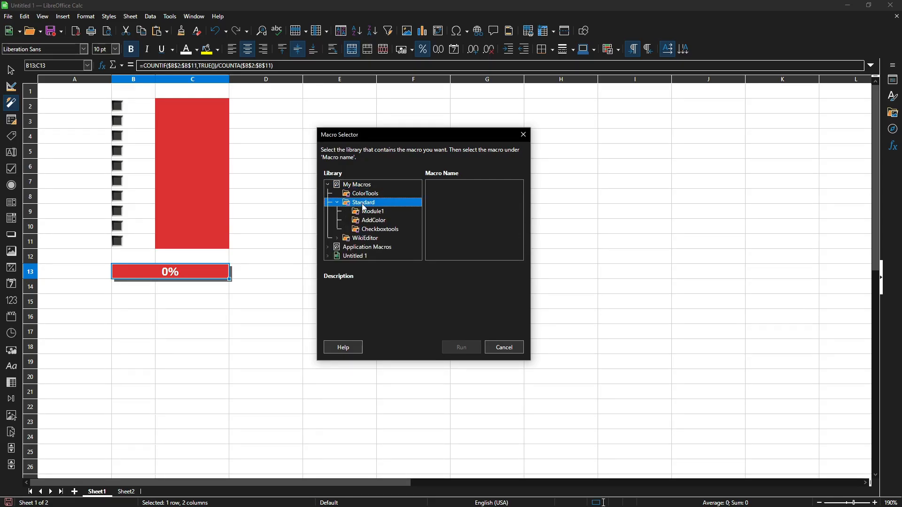
left_click(378, 229)
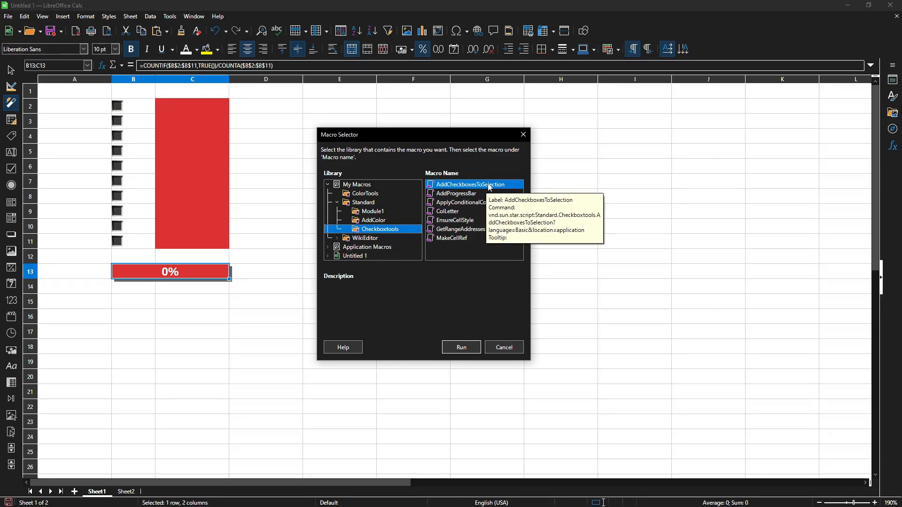
Examine the ApplyConditionalColoring and AddProgressBar entries and close the Macro Selector without running anything.
left_click(467, 203)
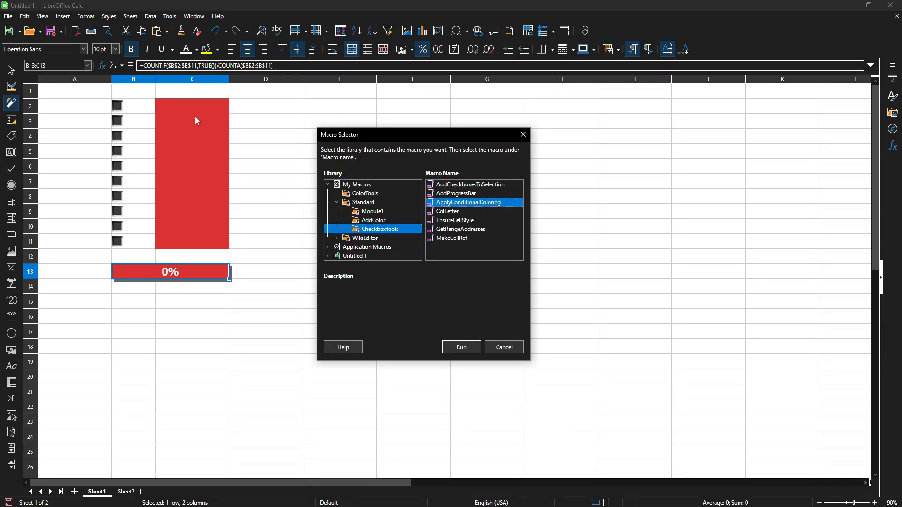
left_click(467, 194)
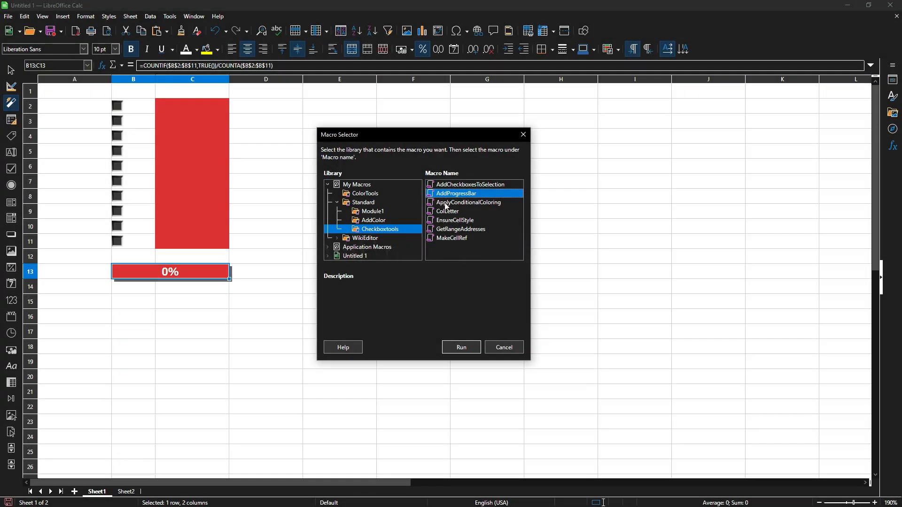
left_click(521, 346)
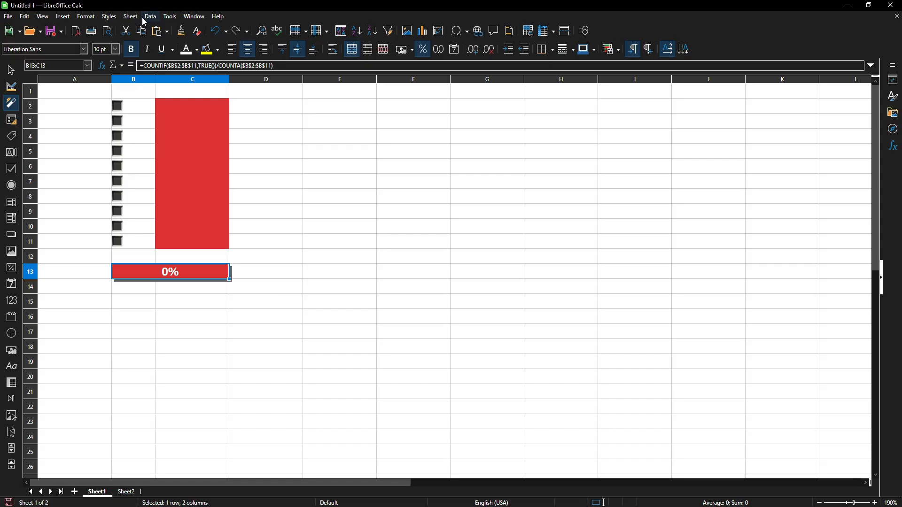
Open the macro editor and display the code of Module1 in the Standard library.
left_click(172, 20)
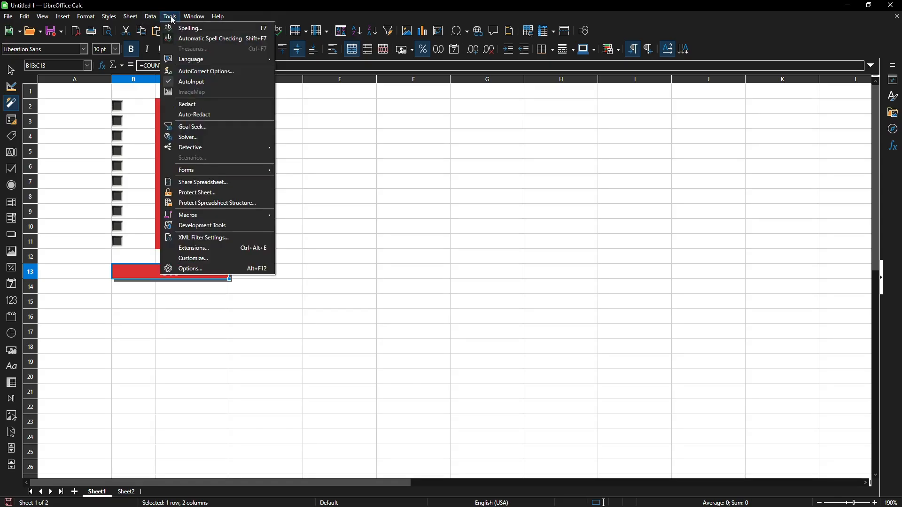
mouse_move(193, 216)
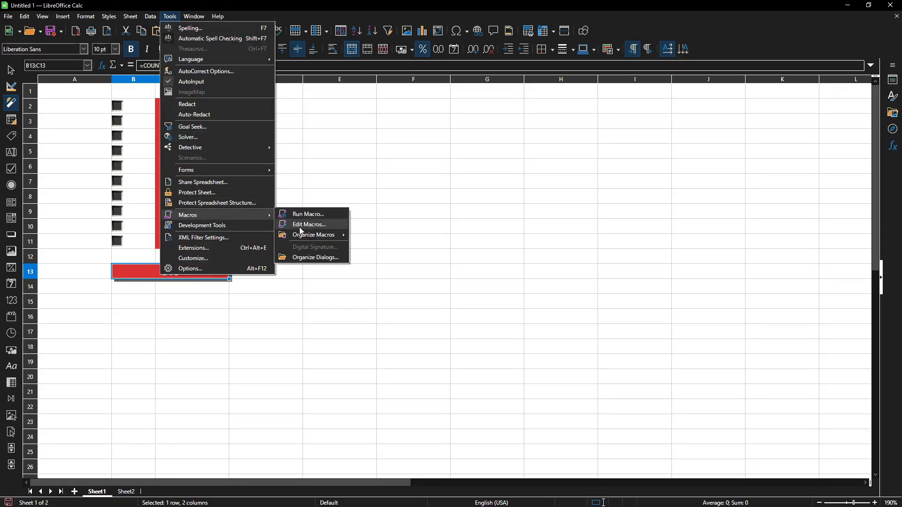
left_click(300, 228)
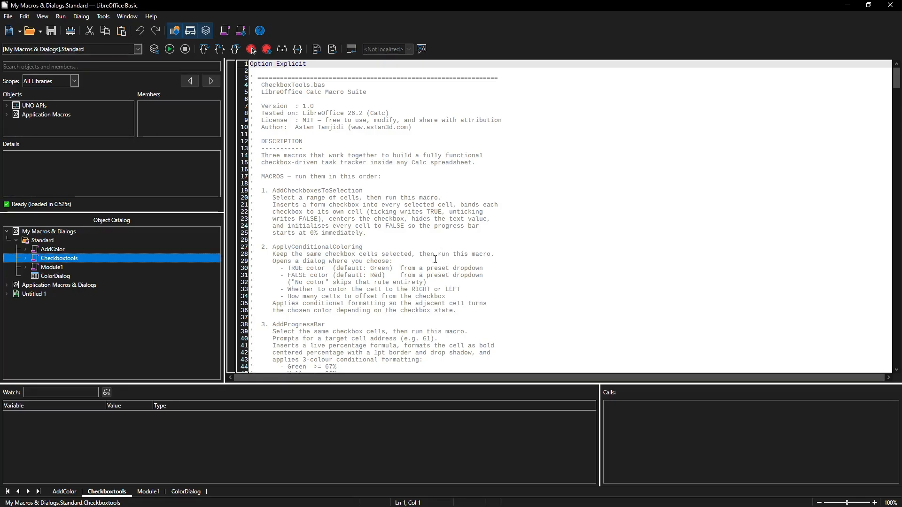
left_click(47, 241)
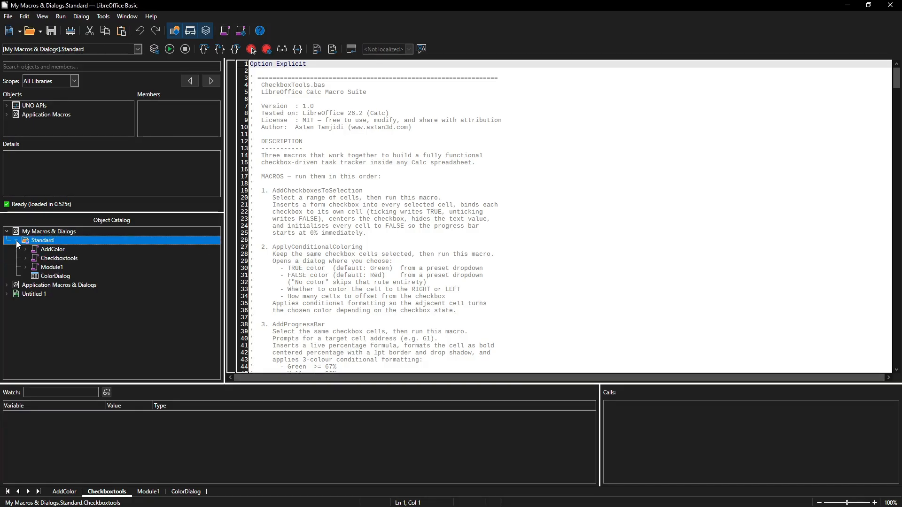
left_click(50, 267)
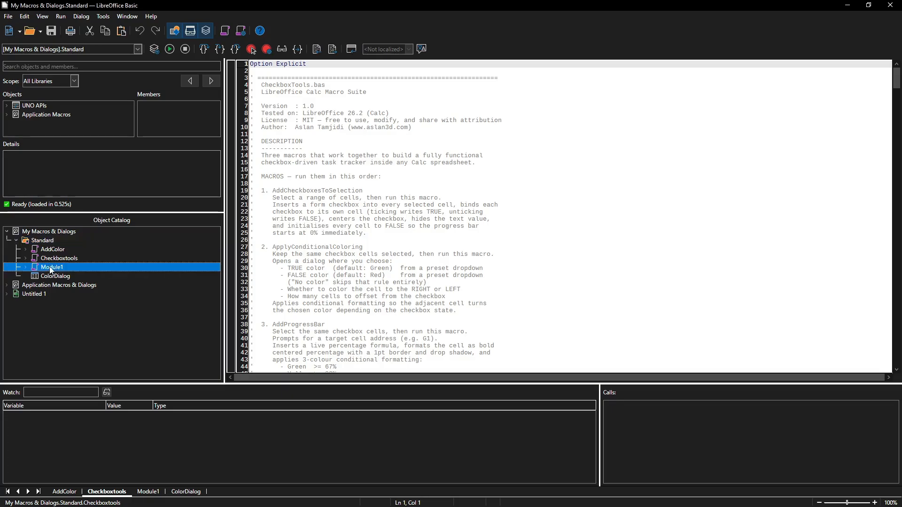
double_click(50, 267)
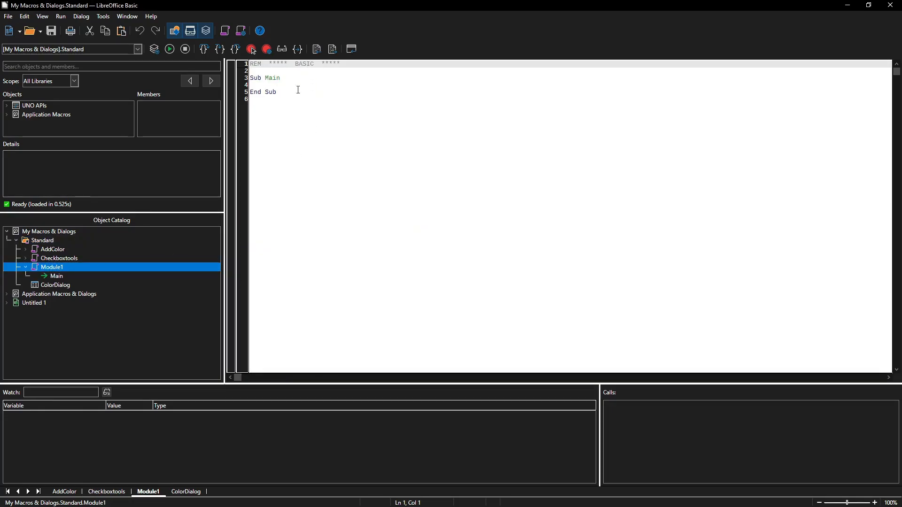
View the ColorDialog layout in the Standard library and switch to the AddColor module.
left_click(46, 239)
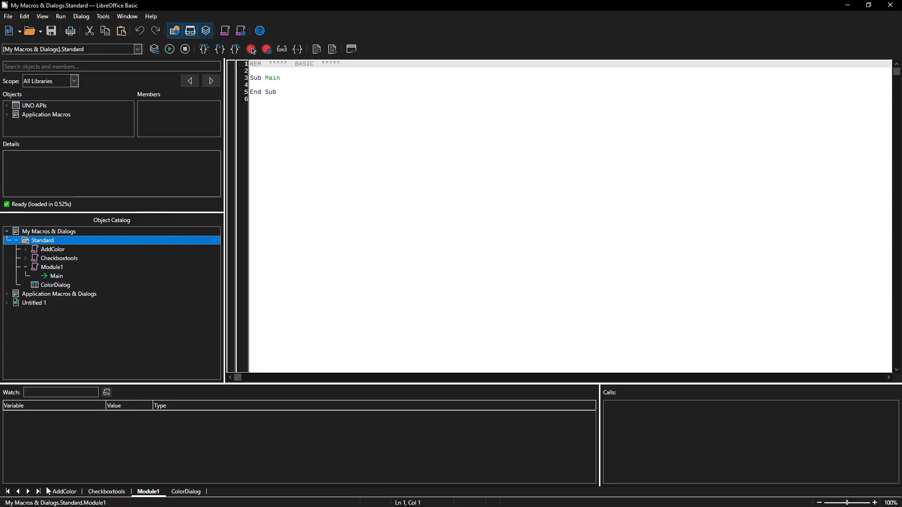
left_click(186, 491)
left_click(87, 474)
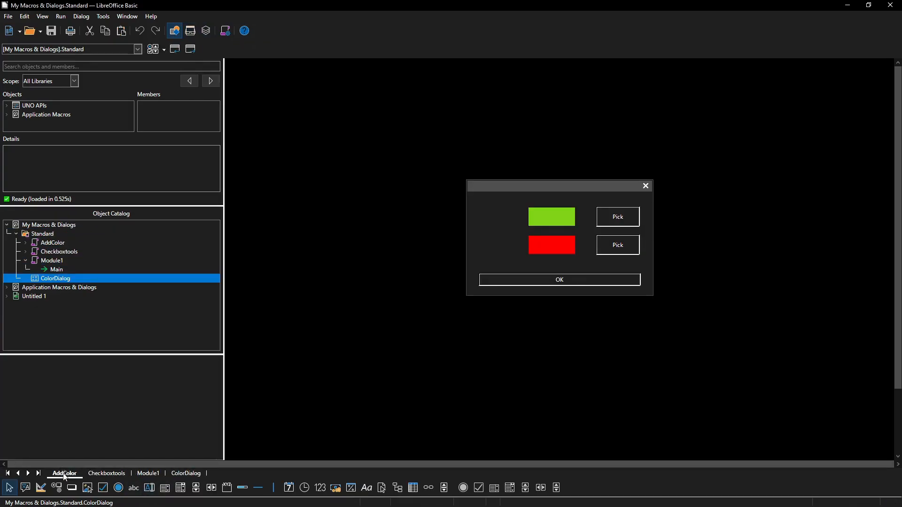
Show where a new Basic module is created in the Standard library, and close the Basic Macro Organizer without creating one.
right_click(233, 492)
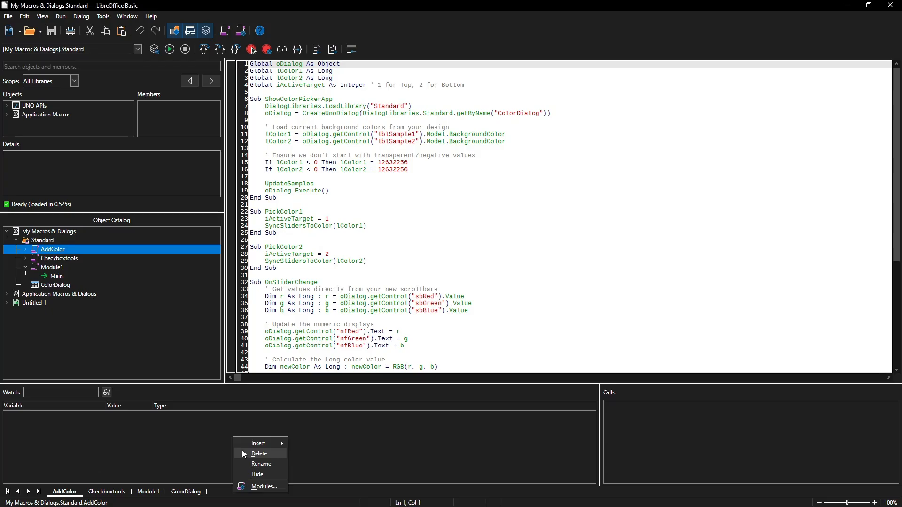
left_click(257, 486)
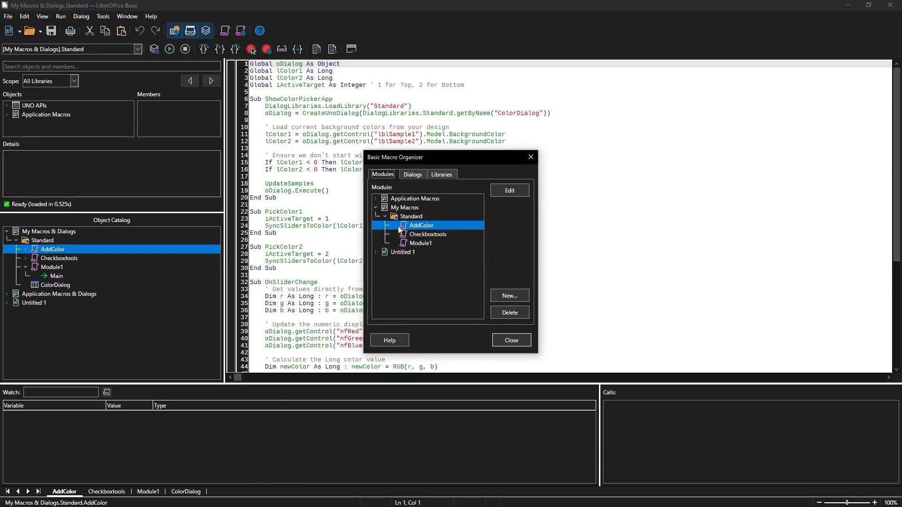
left_click(509, 296)
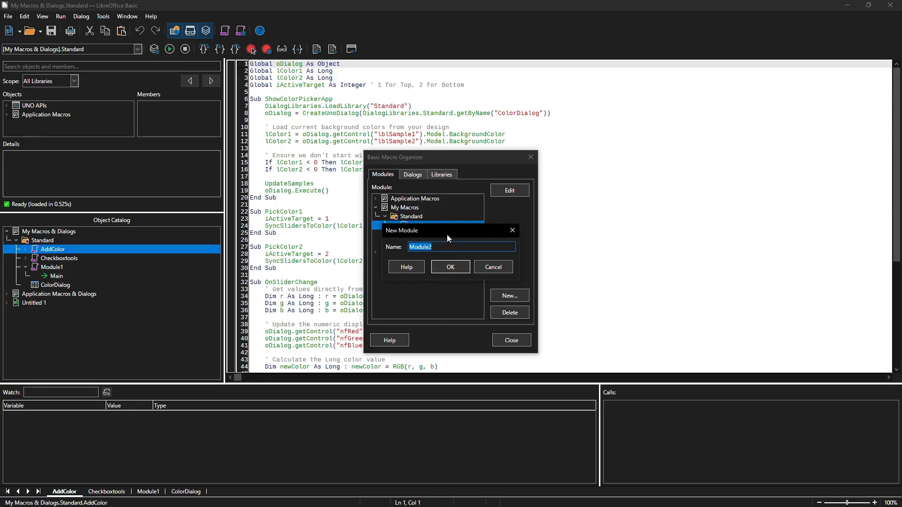
left_click(486, 267)
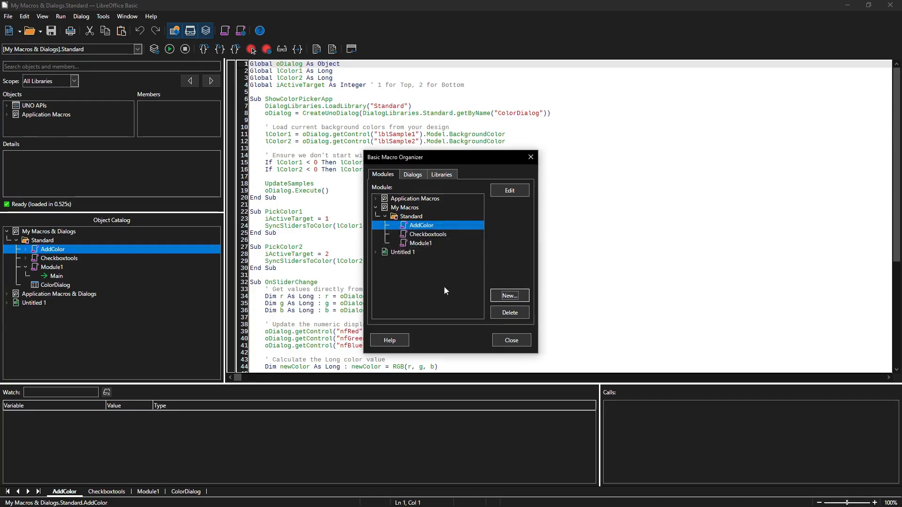
left_click(511, 340)
Highlight the Checkboxtools module in the Object Catalog and look through the macro code displayed in the editor.
left_click(72, 259)
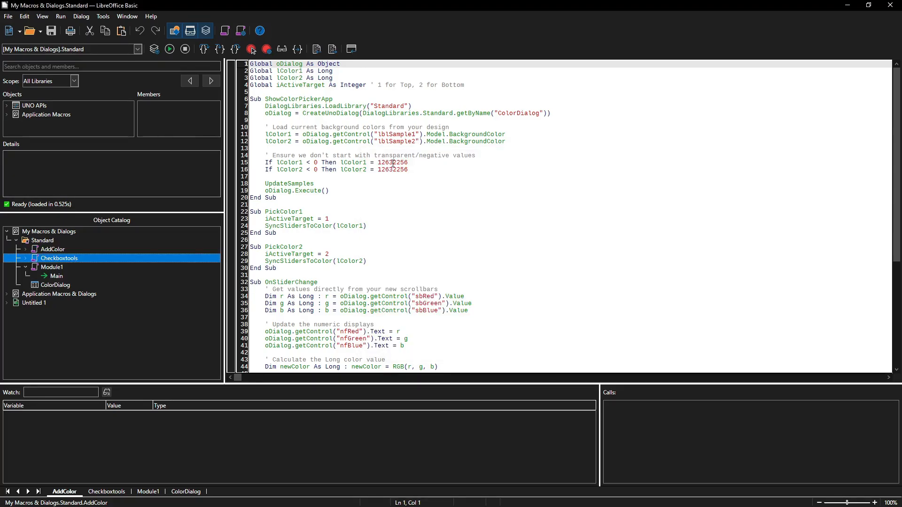
scroll(896, 220, "down", 8)
scroll(896, 221, "up", 8)
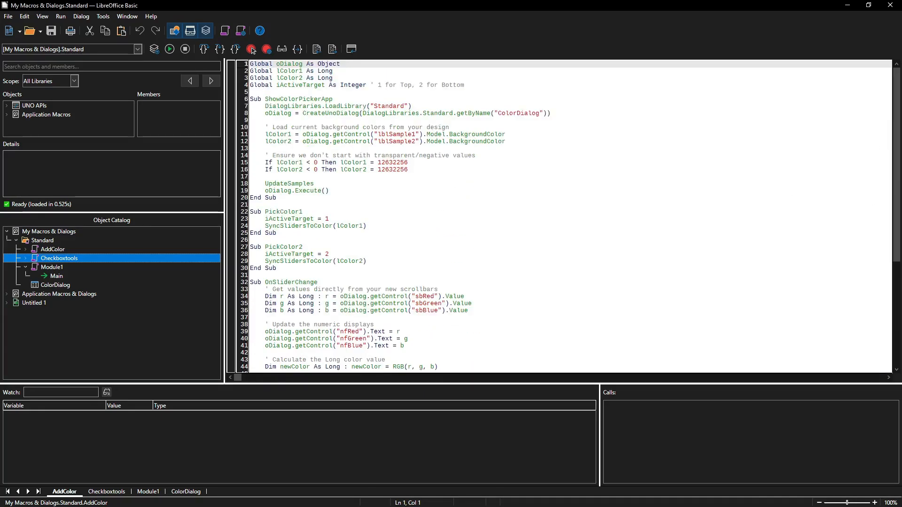
Switch to the CheckboxTools.xba gist in the browser, display its raw version and select the entire code.
key("alt+Tab")
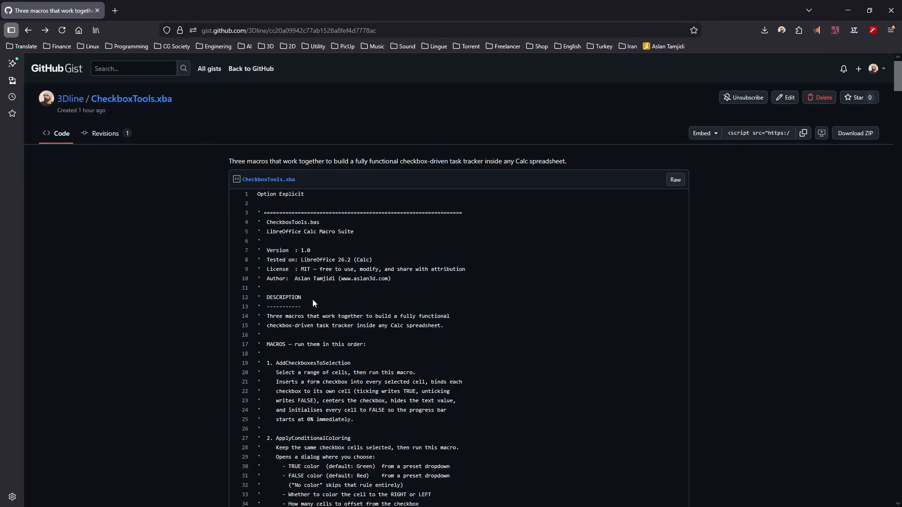
scroll(345, 325, "down", 5)
scroll(345, 325, "up", 5)
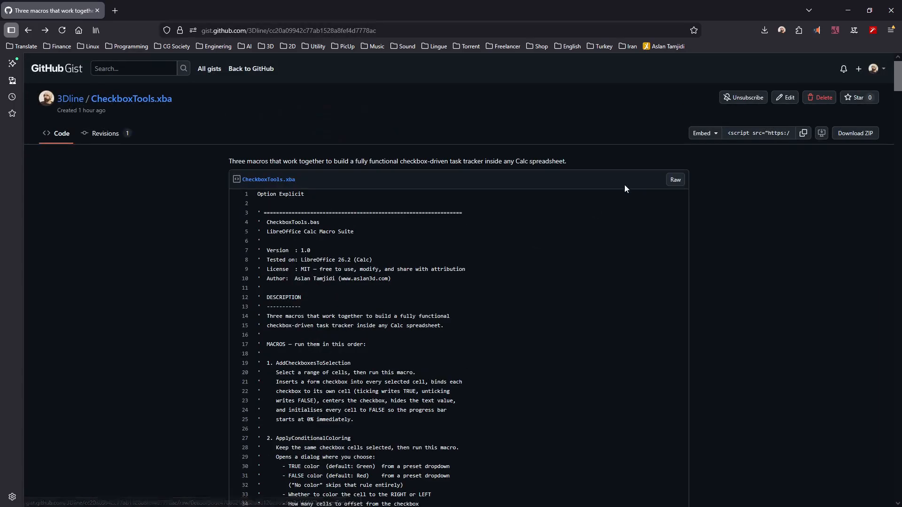
left_click(674, 184)
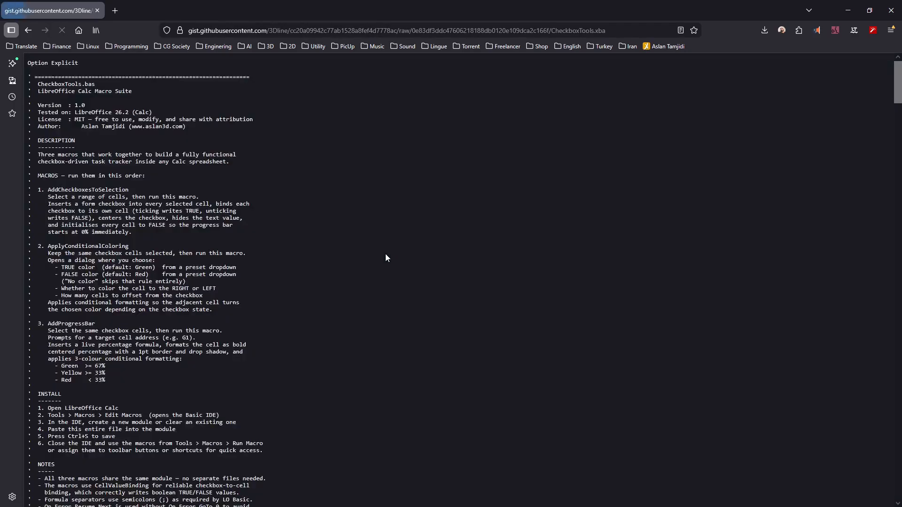
key("ctrl+a")
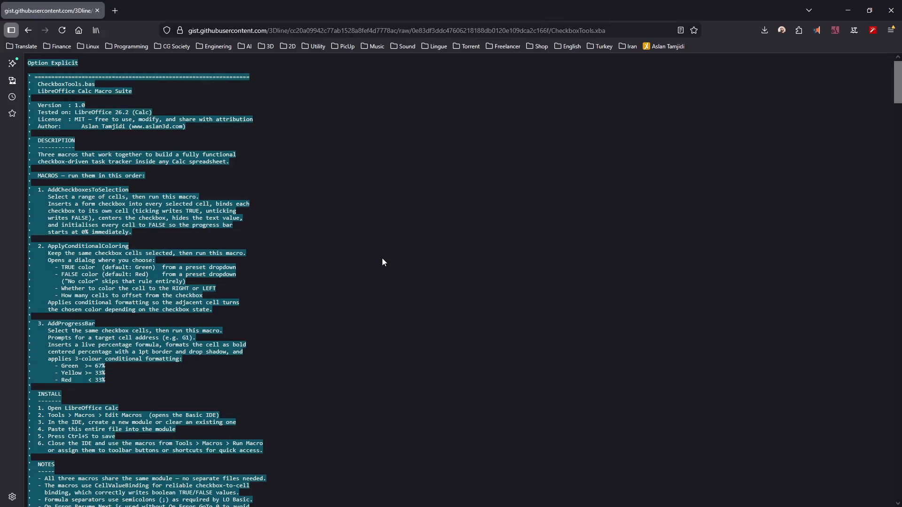
left_click(843, 9)
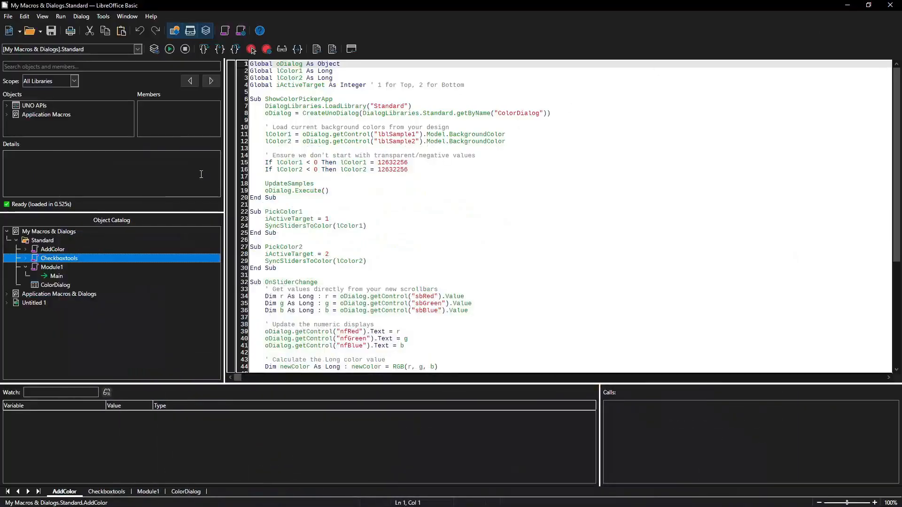
Look through the AddColor code and return from the macro editor to the checklist spreadsheet in Calc.
left_click(427, 204)
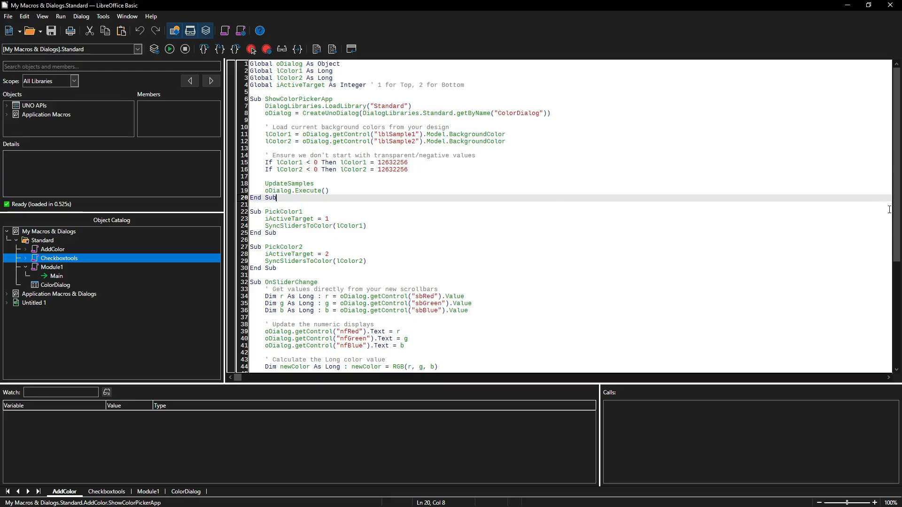
scroll(864, 117, "down", 8)
scroll(859, 91, "up", 8)
left_click(852, 5)
left_click(298, 316)
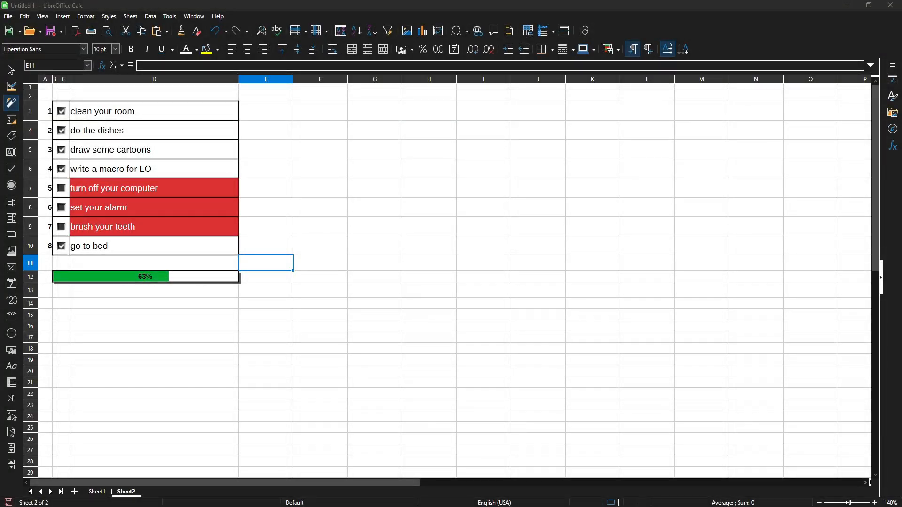
Open the keyboard customization for Calc and select the Alt+F1 entry among the shortcut keys.
left_click(170, 16)
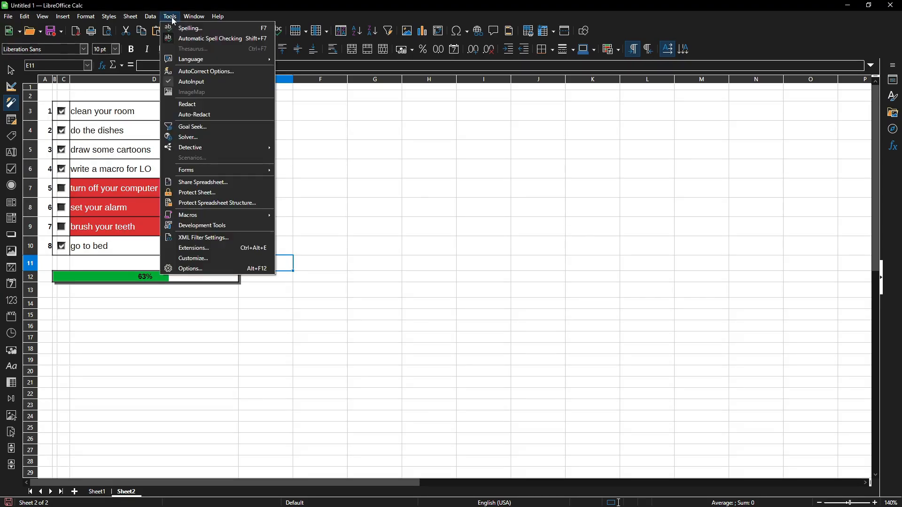
left_click(203, 261)
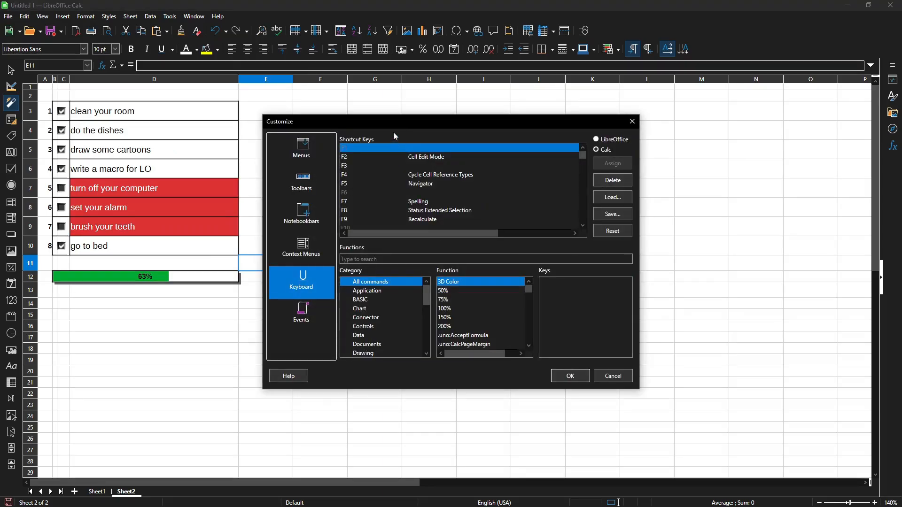
left_click_drag(393, 130, 369, 109)
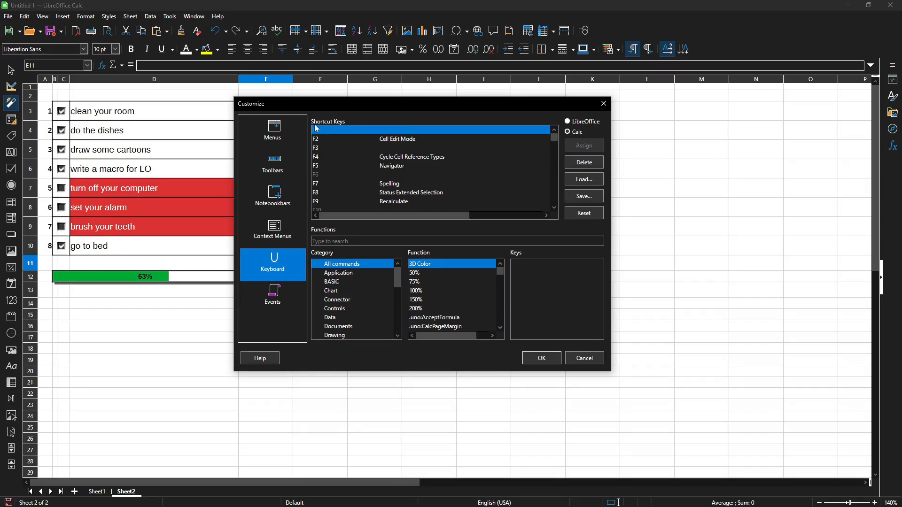
mouse_move(555, 136)
left_mouse_down()
mouse_move(557, 203)
mouse_move(555, 133)
left_mouse_up()
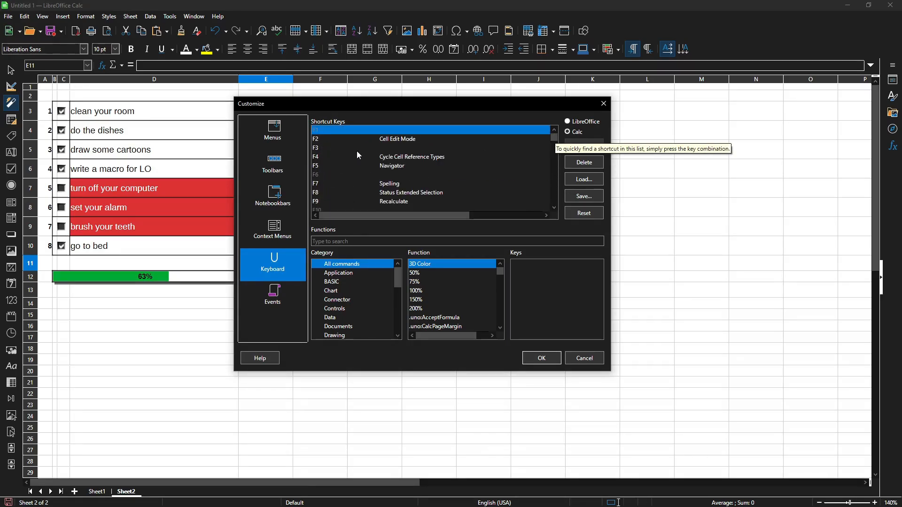
left_click(315, 149)
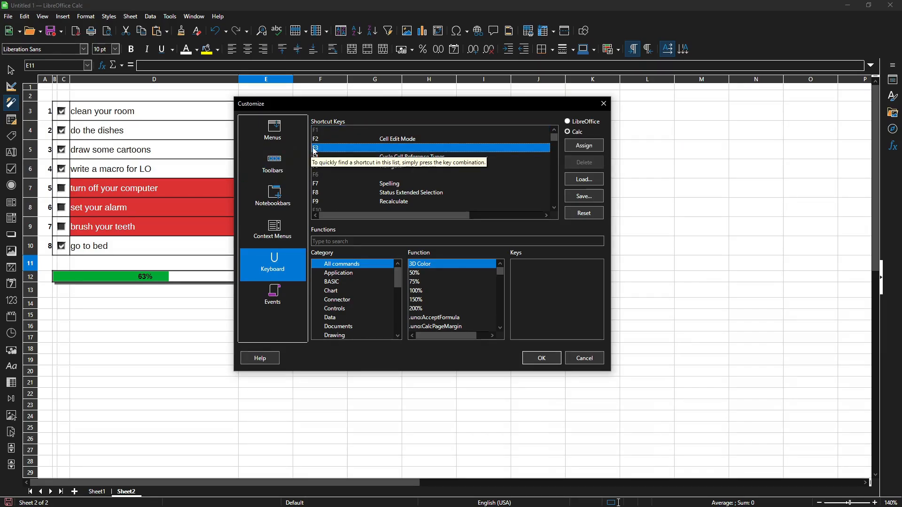
left_click_drag(552, 139, 520, 168)
left_click(322, 159)
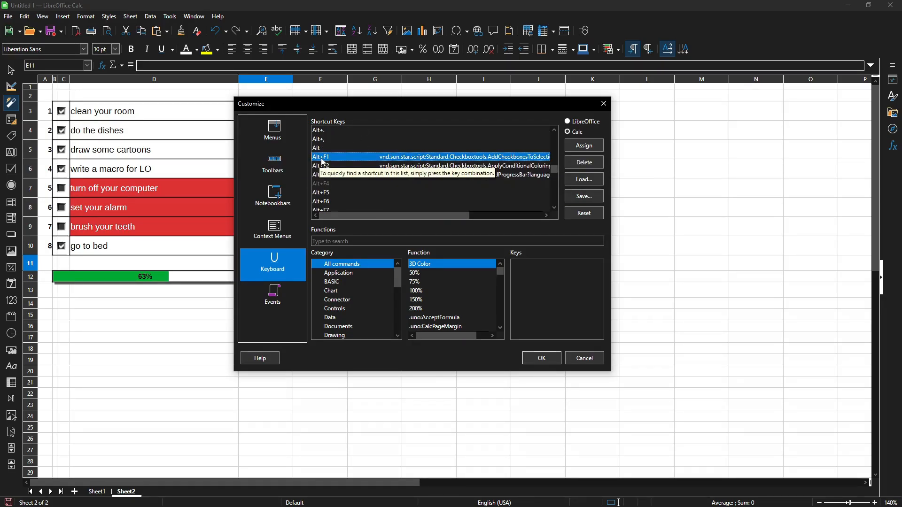
Browse the function categories to My Macros and list the functions of the Checkboxtools module in the Standard library.
left_click(334, 281)
scroll(368, 314, "down", 8)
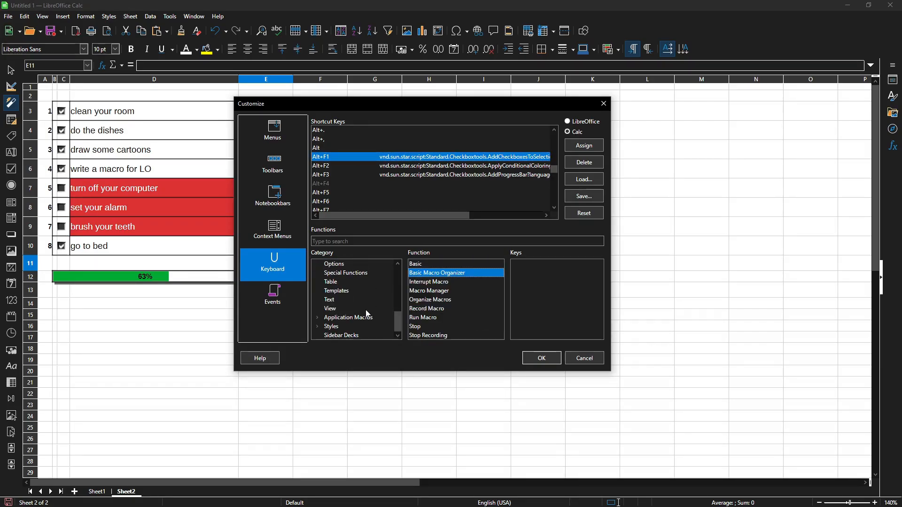
left_click(318, 317)
scroll(394, 323, "down", 1)
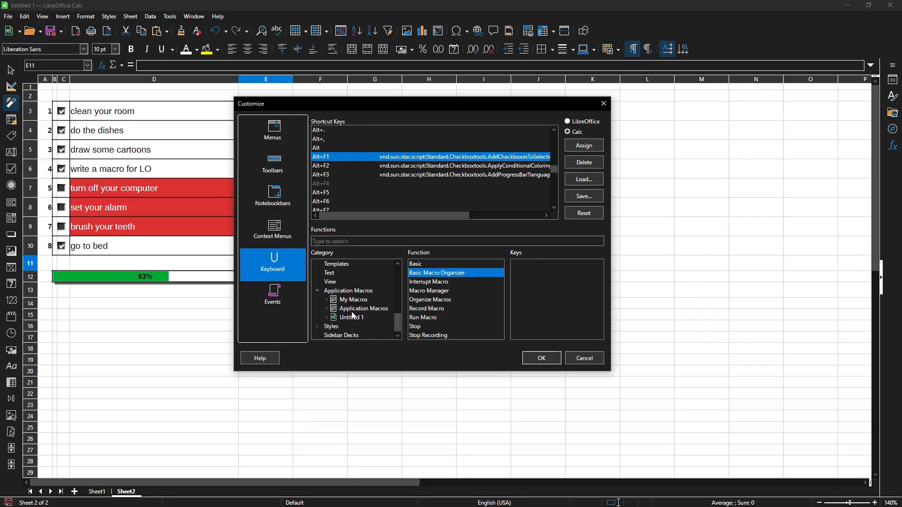
left_click(328, 300)
left_click(328, 302)
scroll(398, 313, "down", 1)
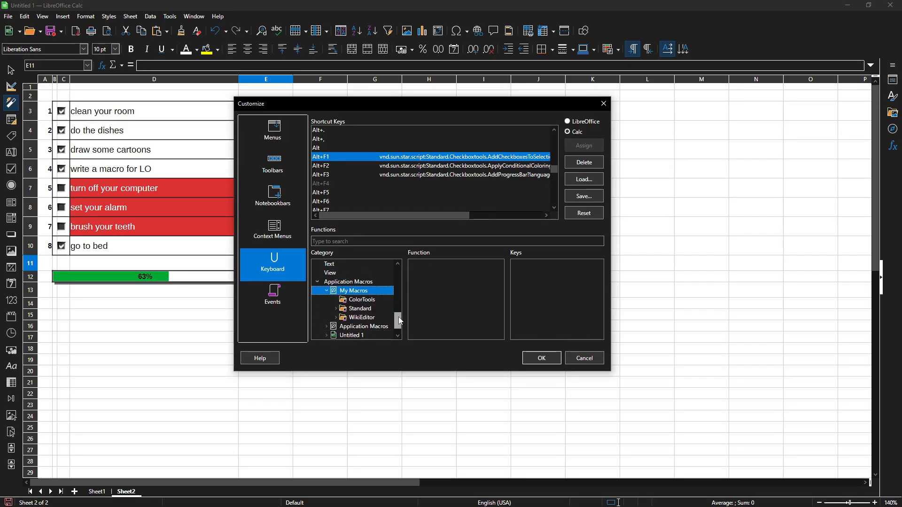
left_click(316, 310)
left_click(335, 309)
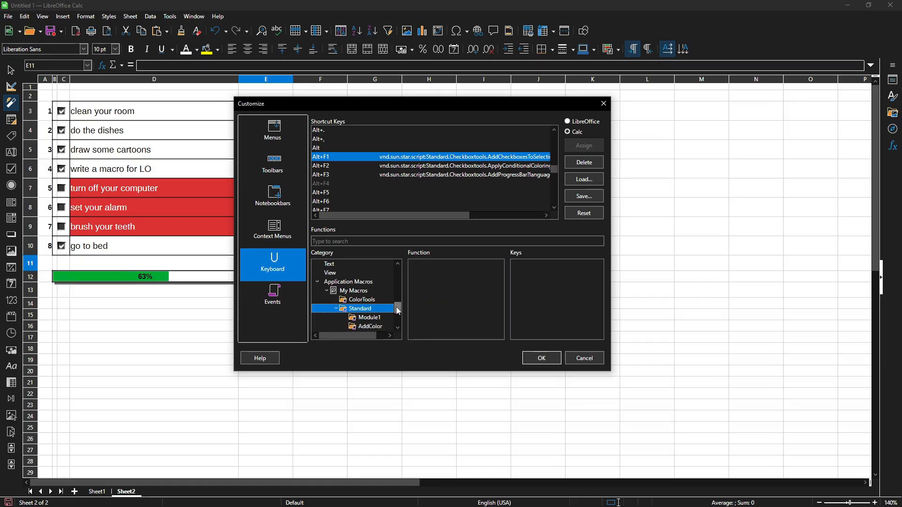
scroll(397, 308, "down", 3)
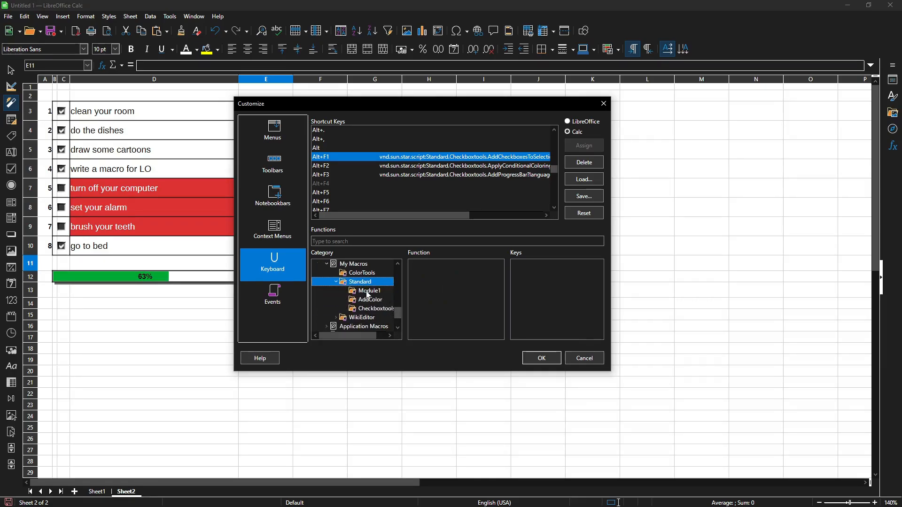
left_click(370, 309)
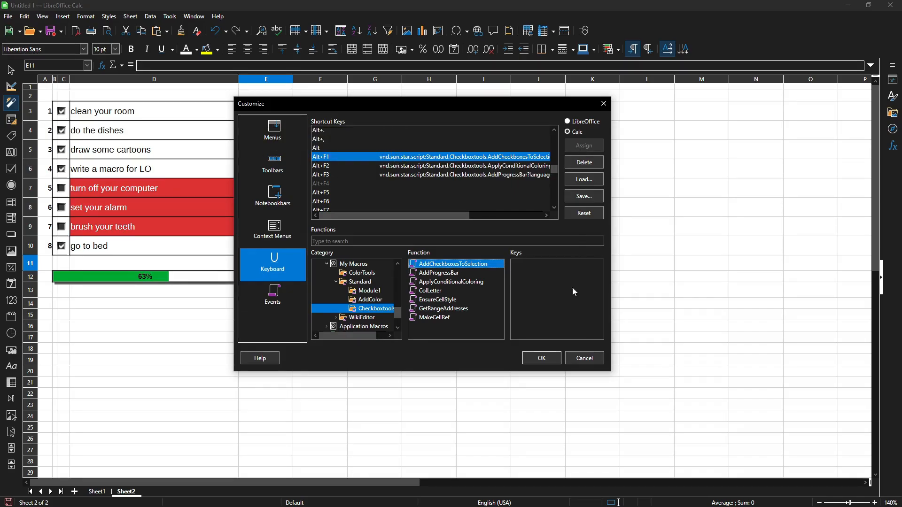
Check the shortcuts assigned to AddCheckboxesToSelection, ApplyConditionalColoring and AddProgressBar, and cancel the customization without changes.
left_click(439, 265)
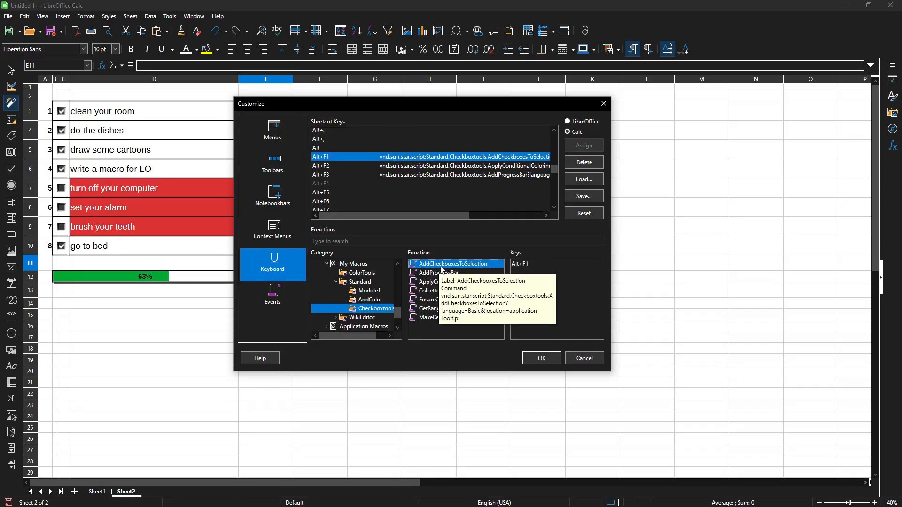
left_click(446, 282)
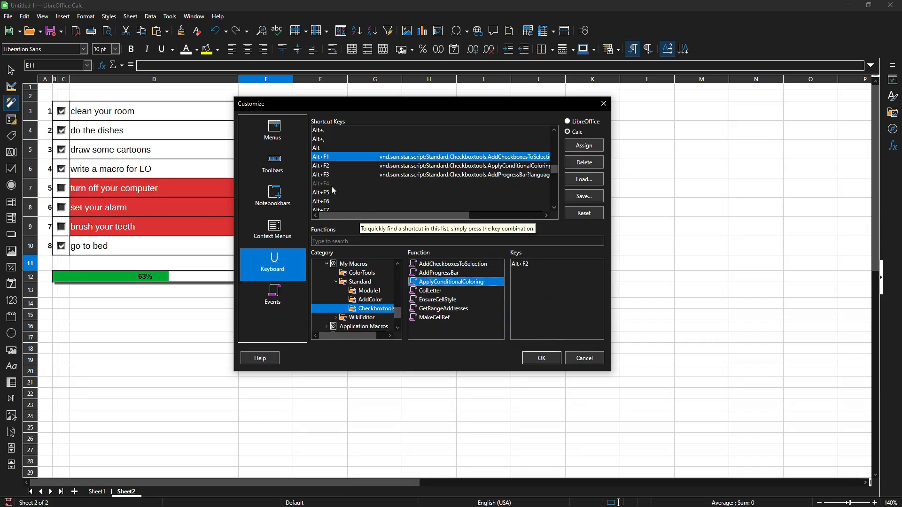
left_click(327, 169)
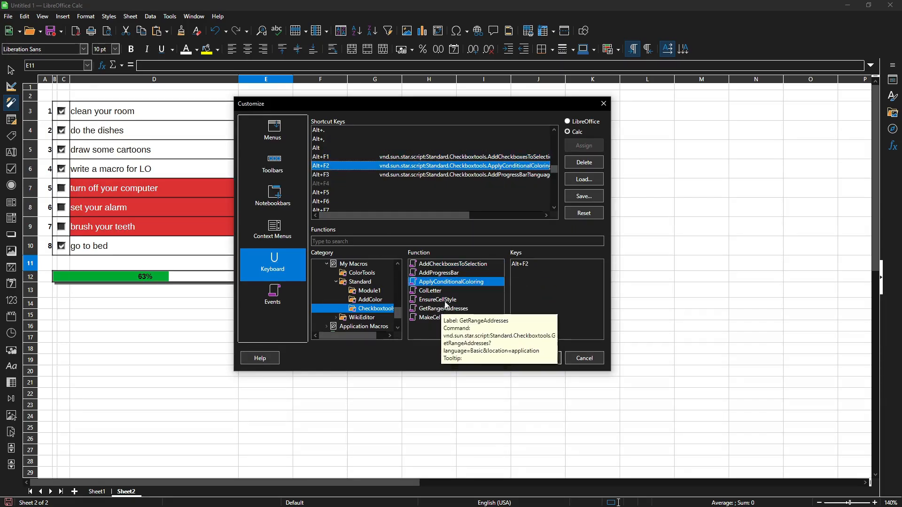
left_click(439, 273)
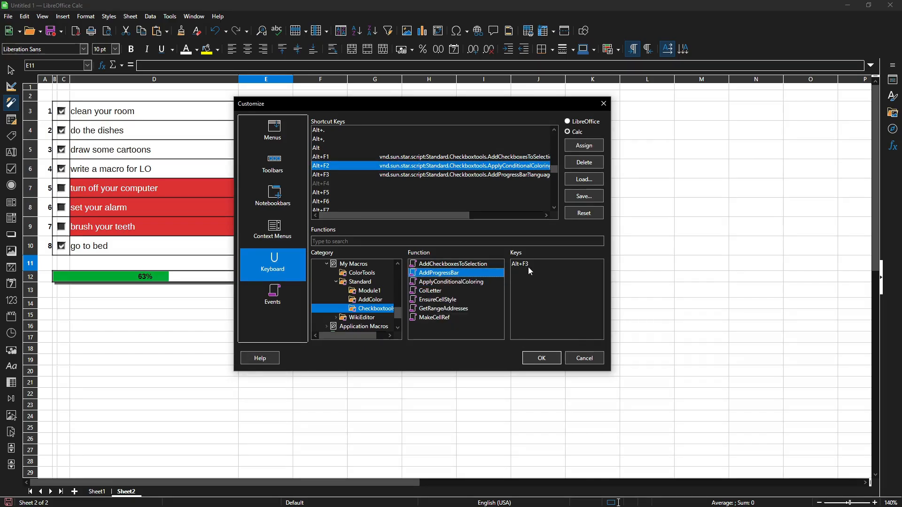
left_click(585, 359)
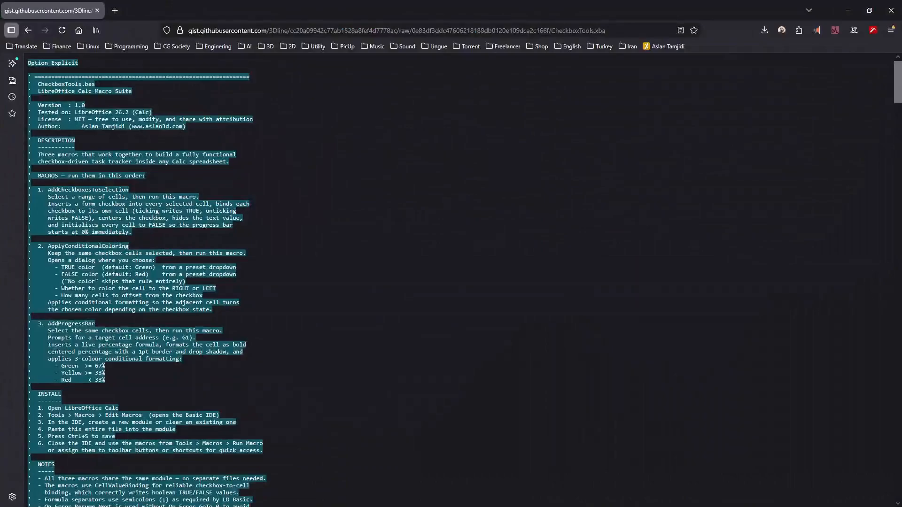
Return from the raw code to the CheckboxTools.xba gist page in the browser.
left_click(29, 30)
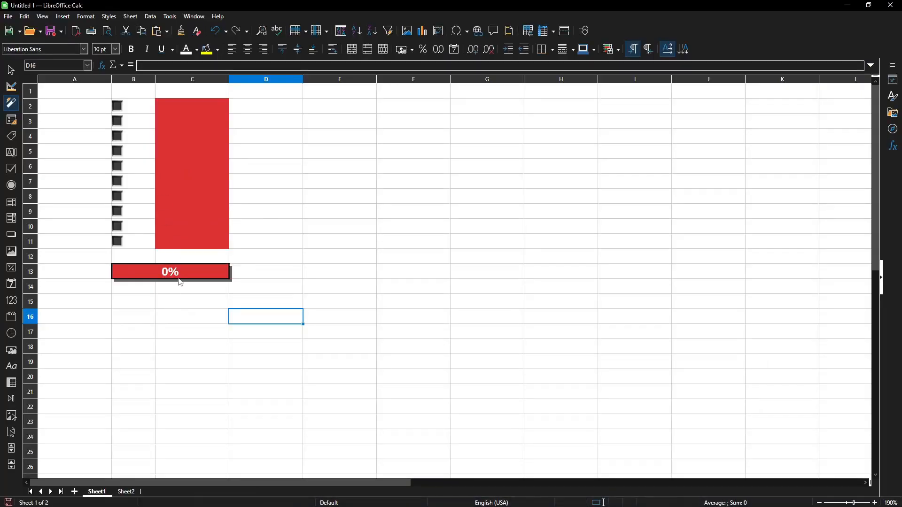
Select the progress bar cell on Sheet1 and open the conditional formatting conditions of range B13 for editing.
left_click(187, 271)
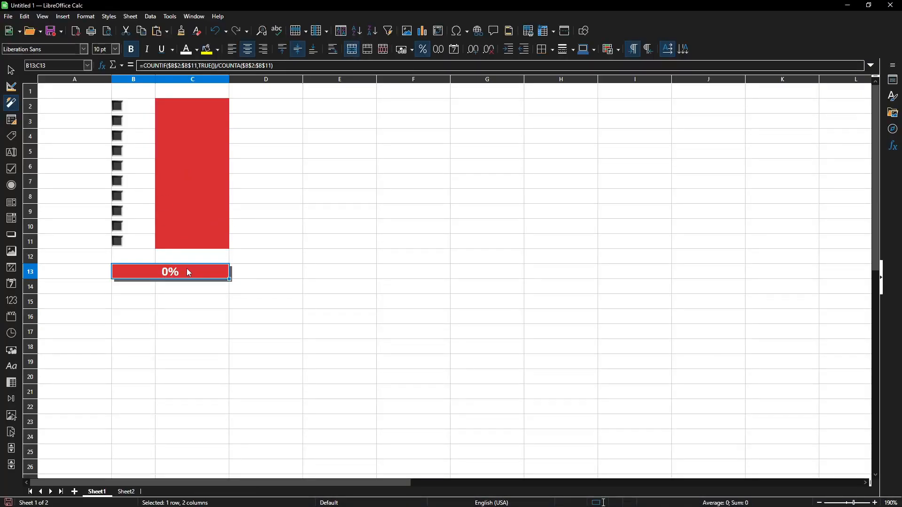
right_click(188, 272)
key("Escape")
left_click(618, 49)
left_click(631, 118)
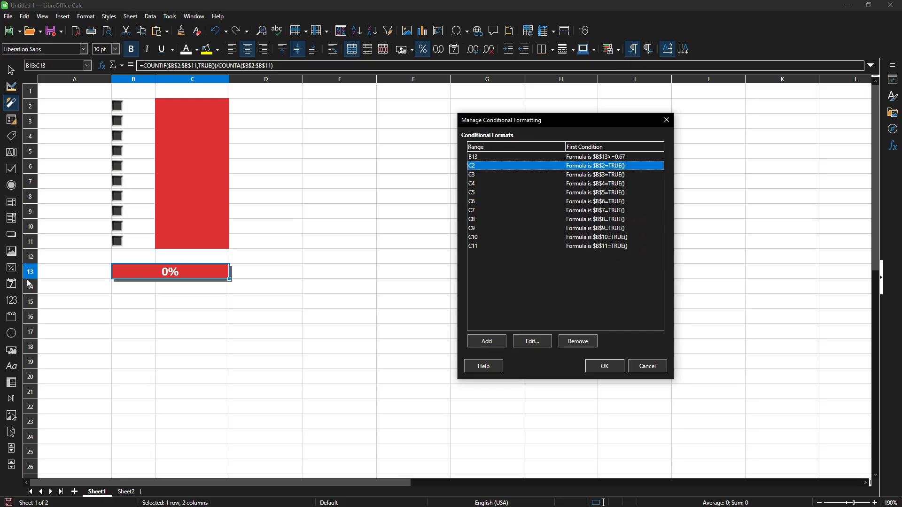
left_click(473, 159)
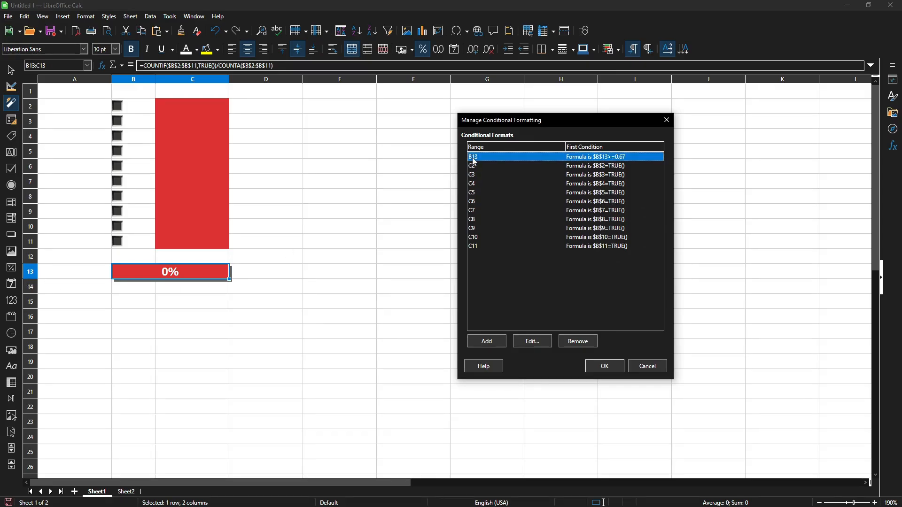
left_click(531, 342)
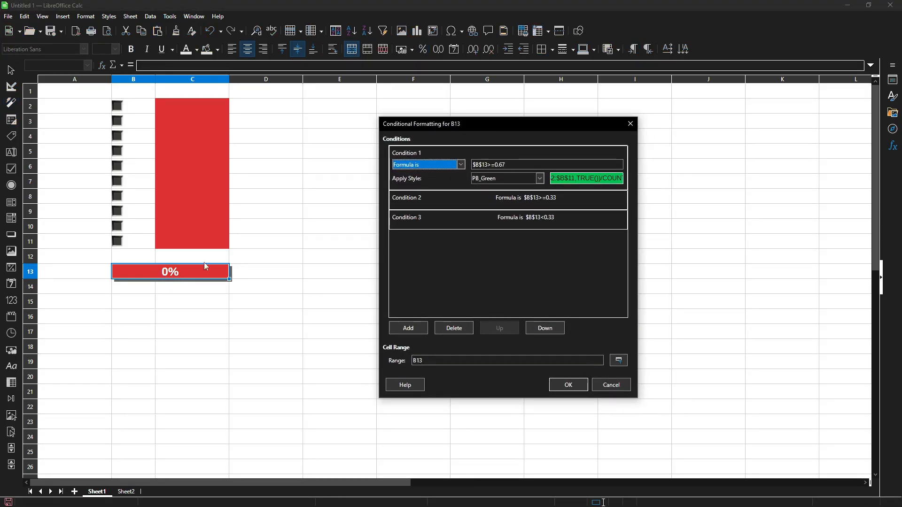
Delete conditions 2 and 3 of the B13 conditional formatting, leaving only the first condition open for editing.
left_click(444, 224)
left_click(446, 181)
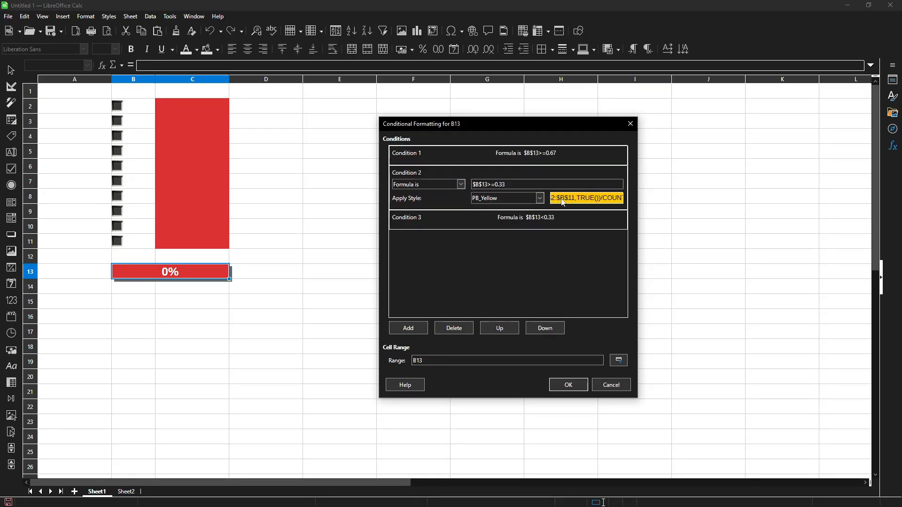
left_click(445, 224)
left_click(453, 328)
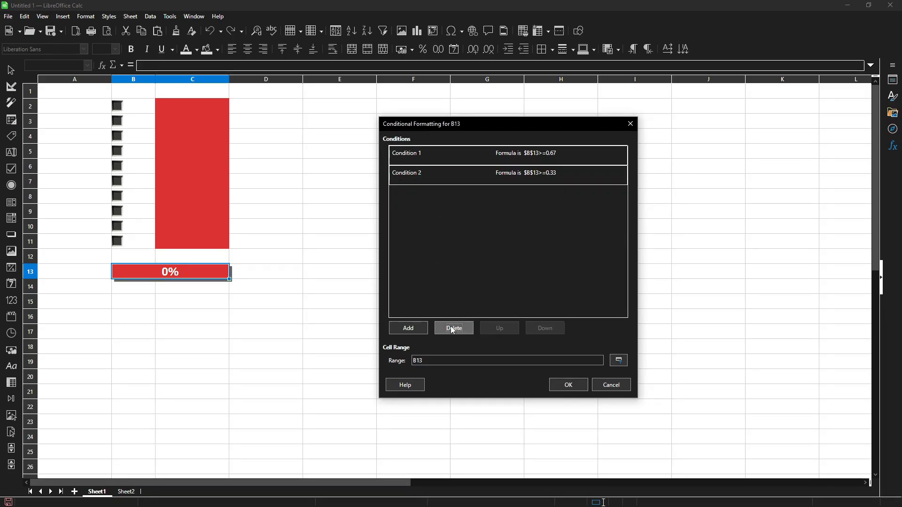
left_click(429, 176)
left_click(432, 155)
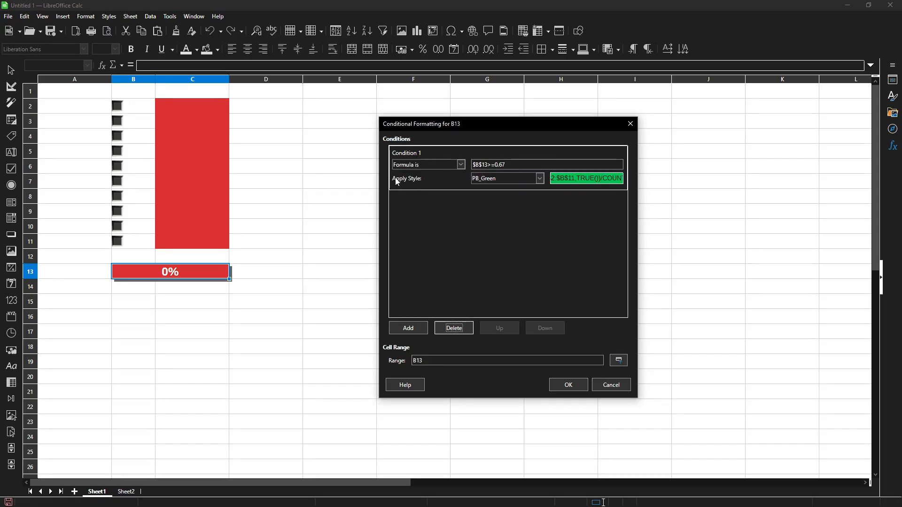
Change condition 1 of B13 to an All Cells rule shown as a Data Bar.
left_click(429, 165)
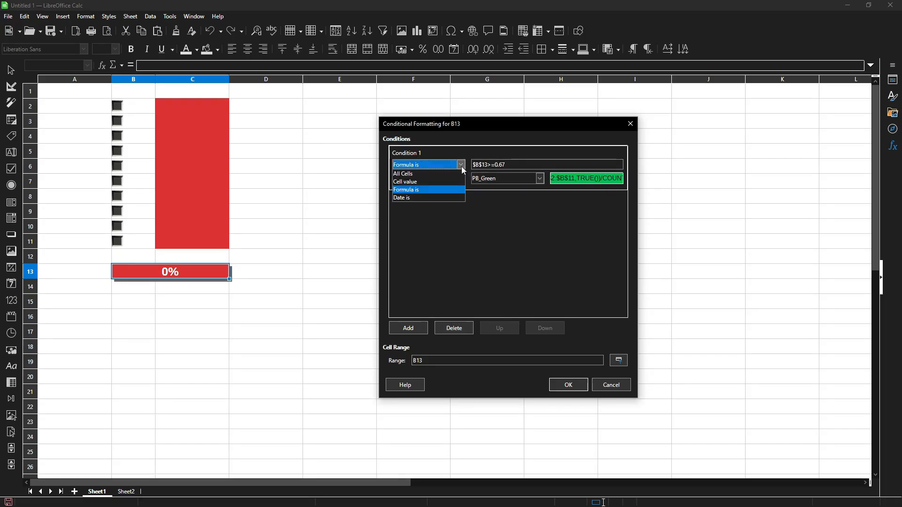
left_click(410, 176)
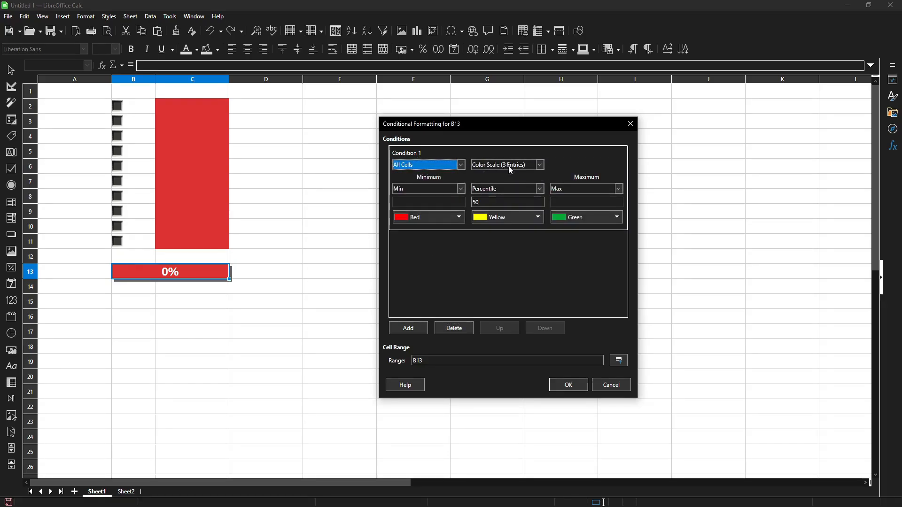
left_click(541, 165)
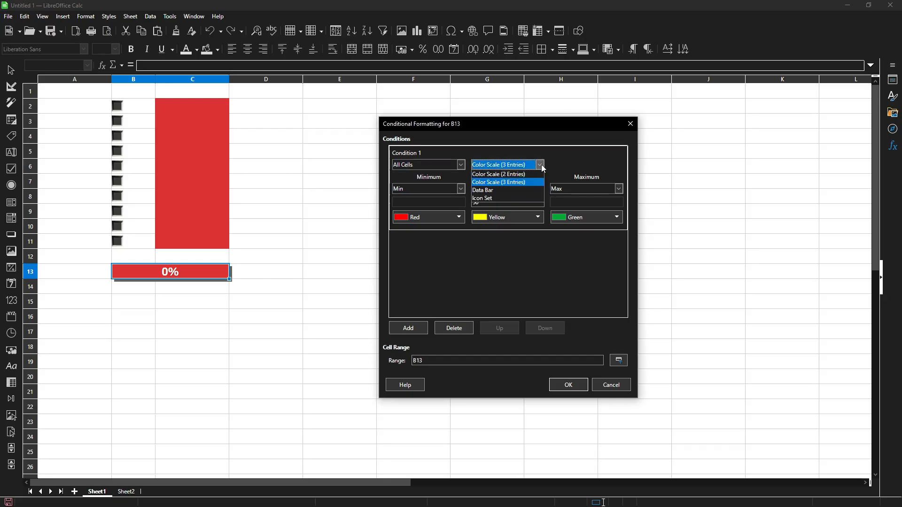
left_click(506, 192)
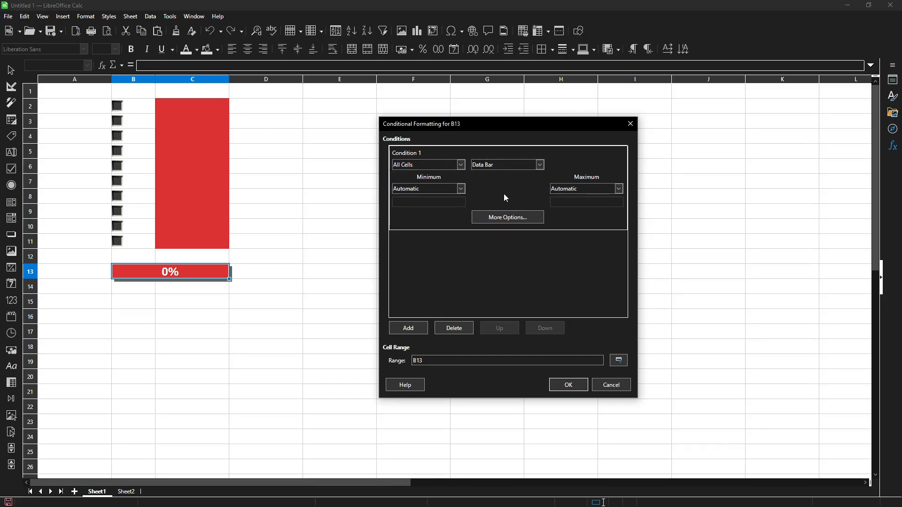
In the additional data bar options, set the minimum entry to Value 0 and the maximum entry to Value 1.
left_click(514, 217)
left_click_drag(488, 146, 516, 135)
left_click(530, 162)
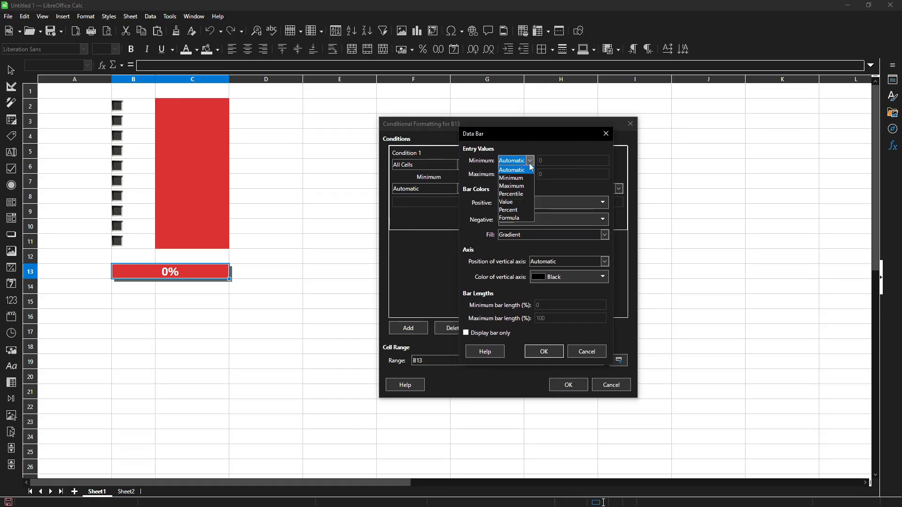
left_click(521, 202)
left_click(528, 174)
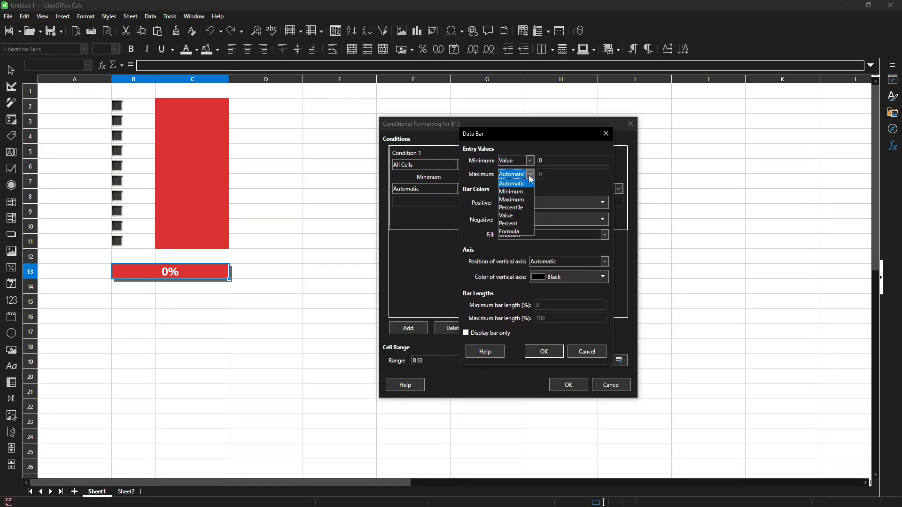
left_click(514, 216)
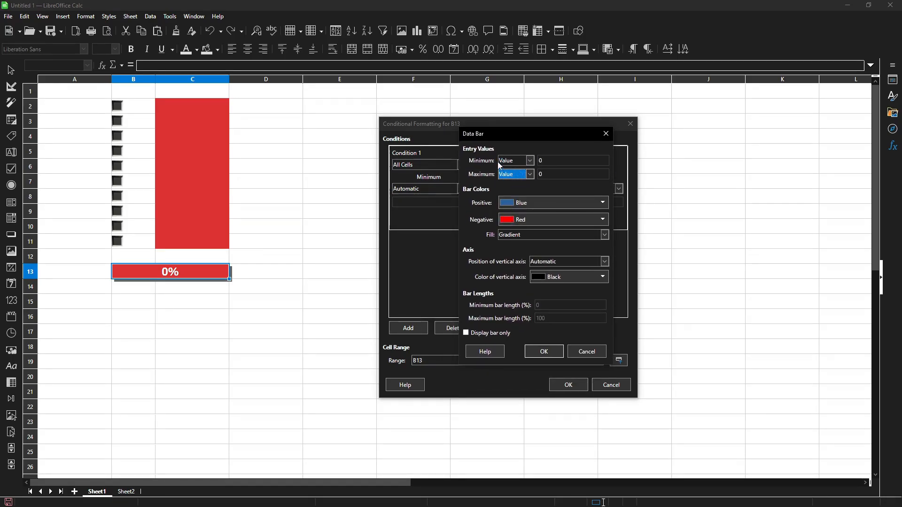
left_click(551, 173)
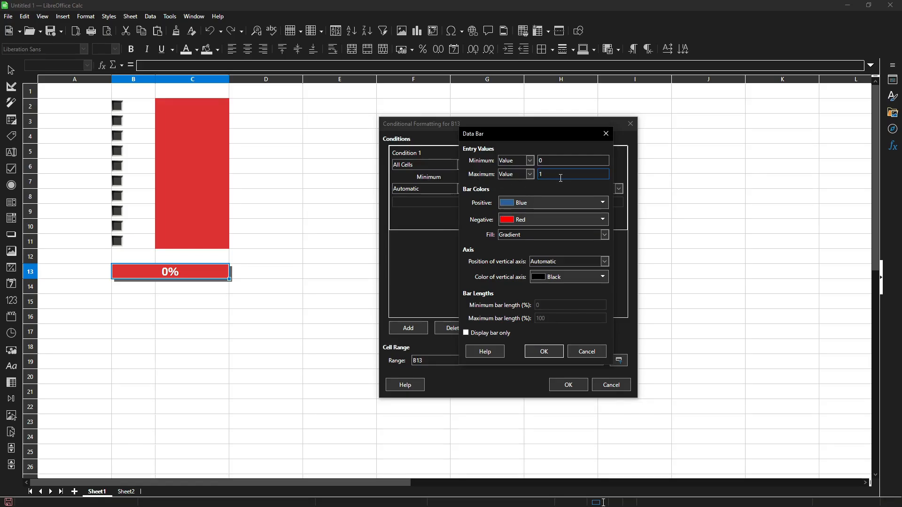
Set the data bar's fill to Color and apply the conditional formatting changes to the sheet.
left_click(551, 234)
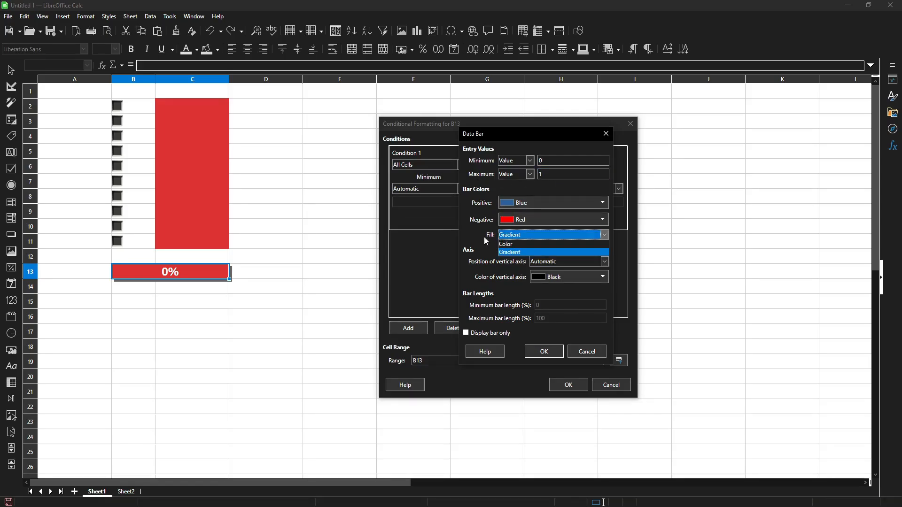
left_click(509, 246)
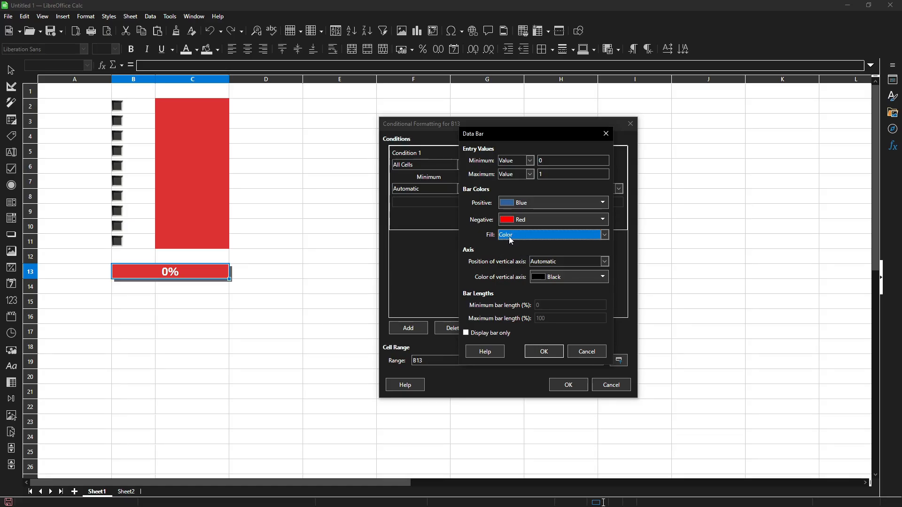
left_click(541, 353)
left_click(566, 385)
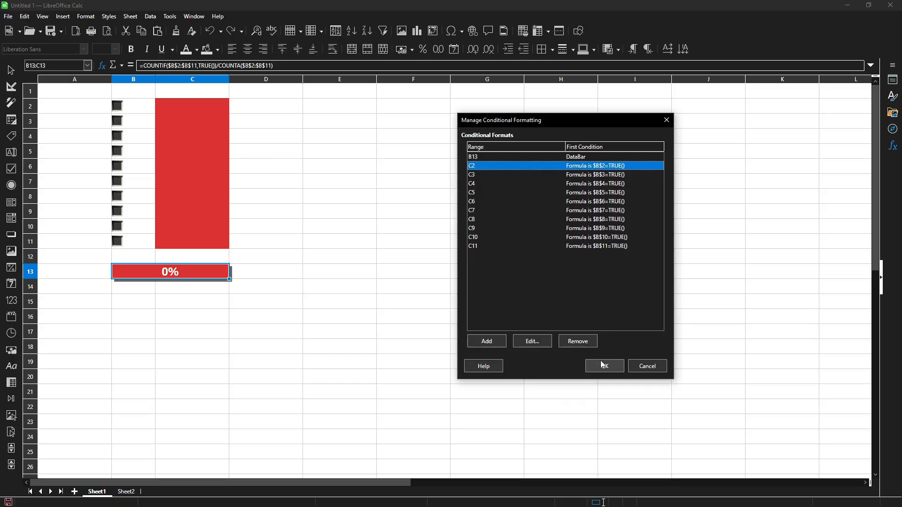
left_click(602, 361)
Tick all ten checkboxes in B2:B11 one after another to test the data bar in B13.
left_click(205, 316)
left_click(160, 280)
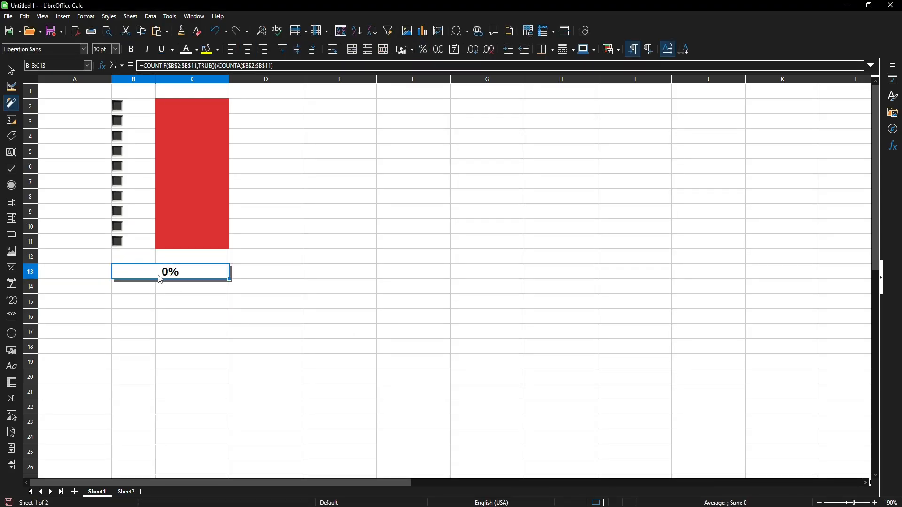
left_click(119, 108)
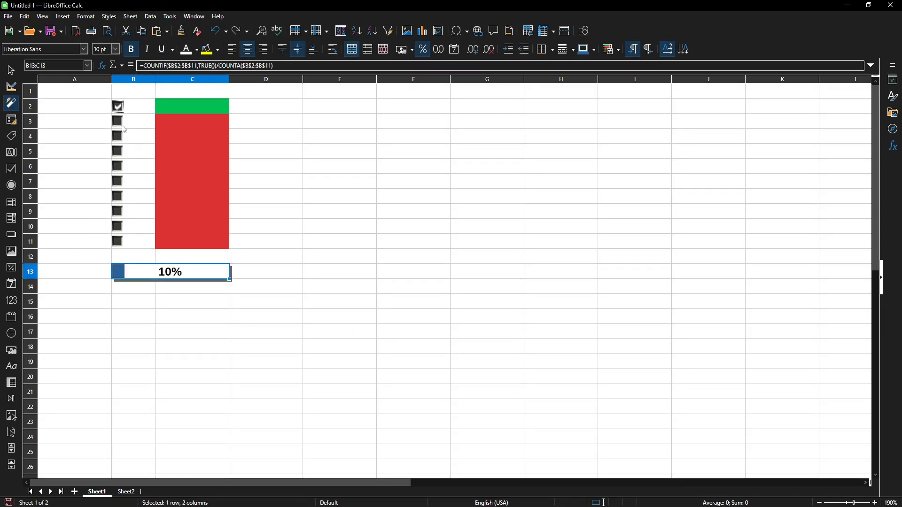
left_click(118, 121)
left_click(117, 138)
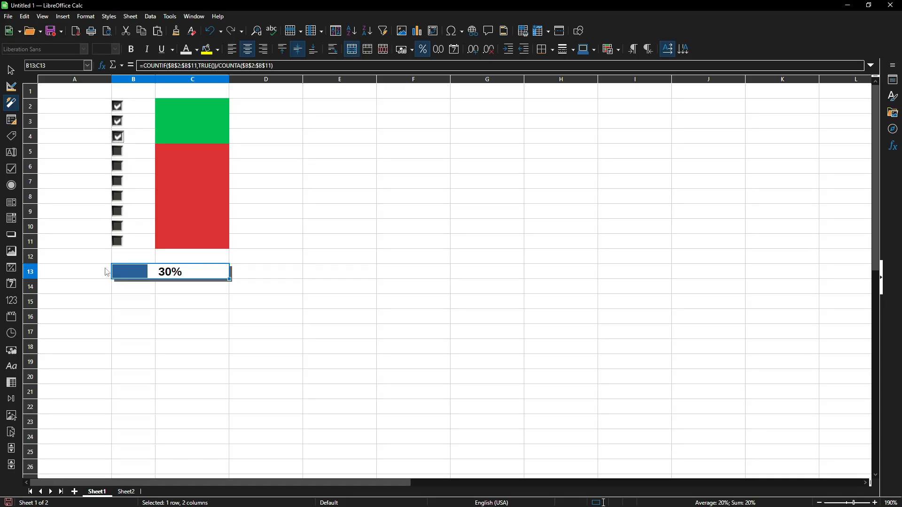
left_click(118, 152)
left_click(118, 167)
left_click(118, 182)
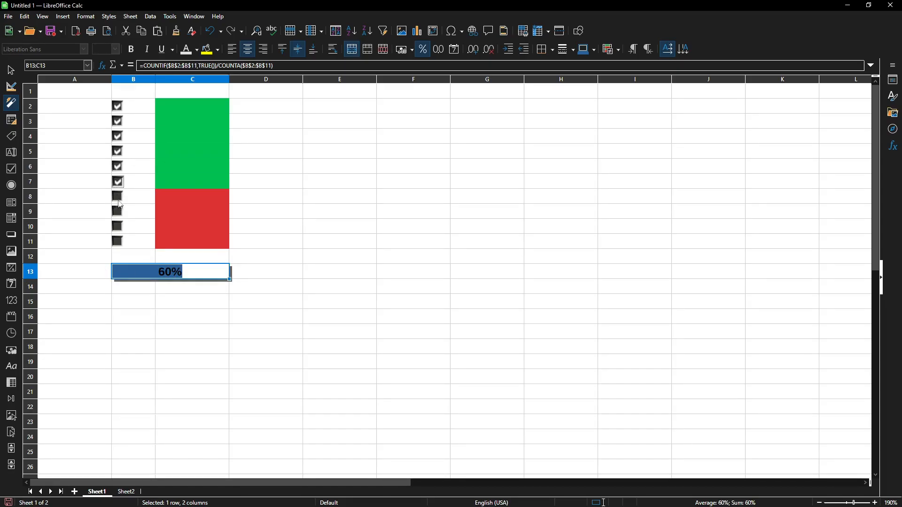
left_click(118, 197)
left_click(118, 212)
left_click(118, 227)
left_click(118, 242)
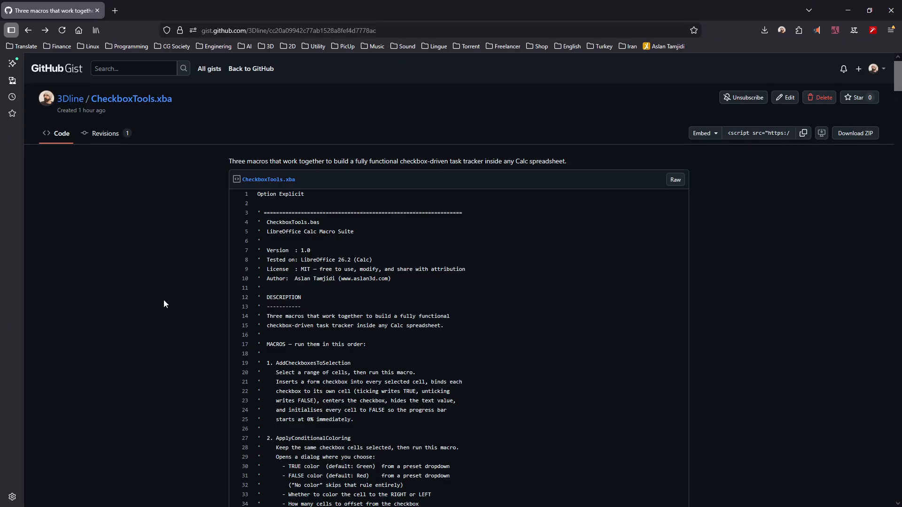
Look over the CheckboxTools.xba gist page in the browser, return to the Calc spreadsheet and select cell E23.
scroll(162, 299, "down", 5)
scroll(184, 284, "up", 5)
left_click(846, 13)
left_click(322, 422)
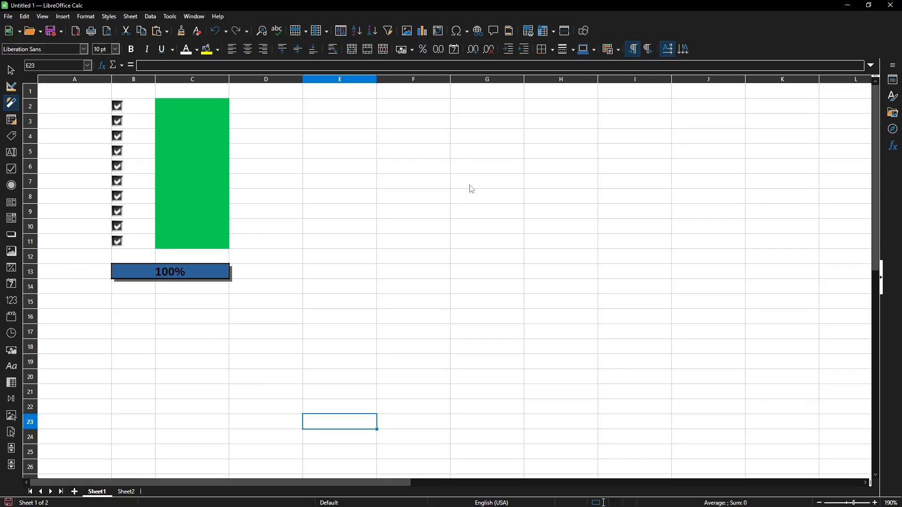